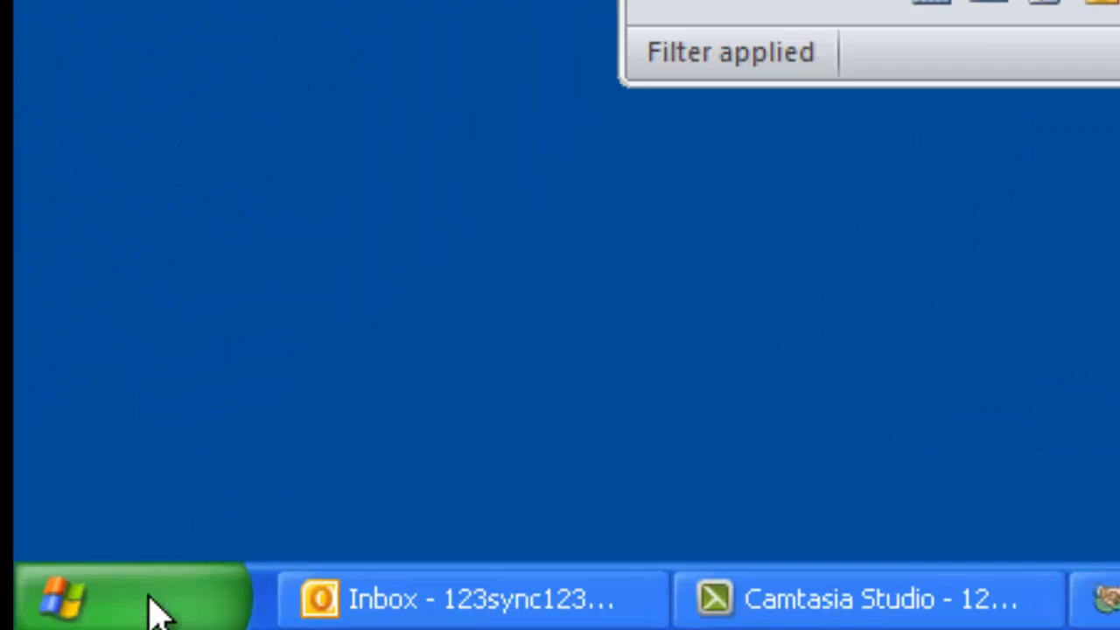
# Launch 123 Sync and choose ACT2013Demo.PAD as the ACT! database to synchronize.
pyautogui.click(221, 111)
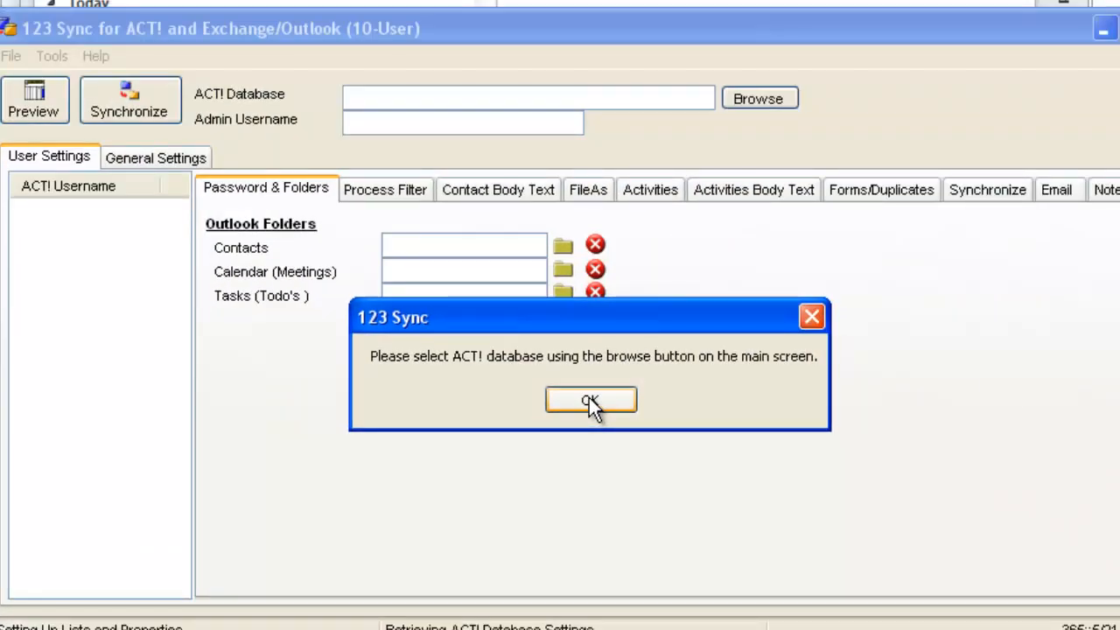
pyautogui.click(588, 398)
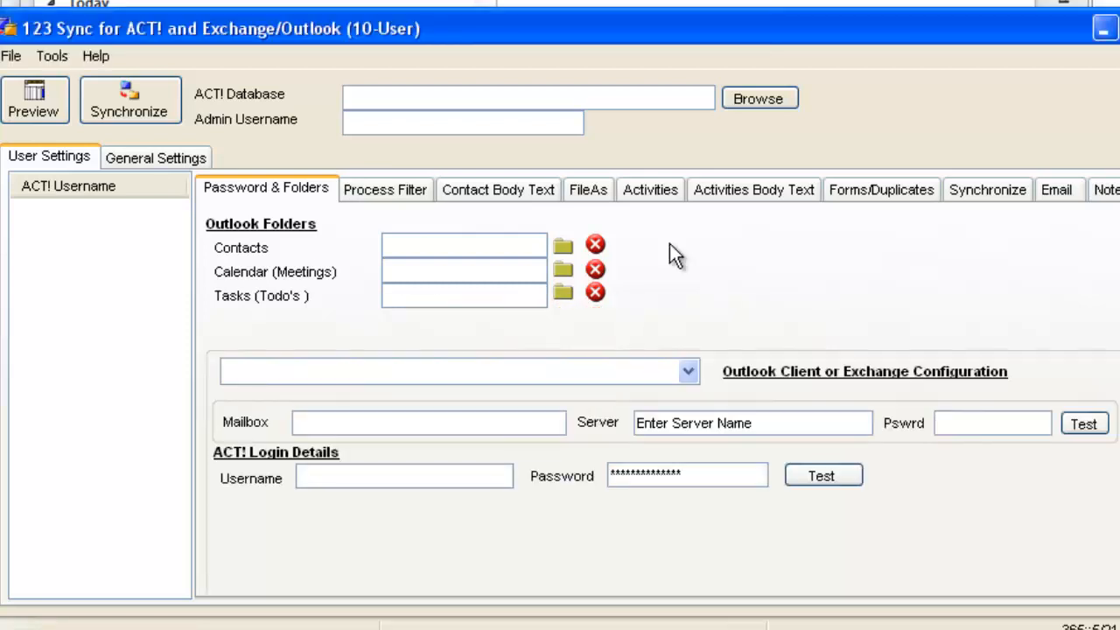
pyautogui.click(757, 99)
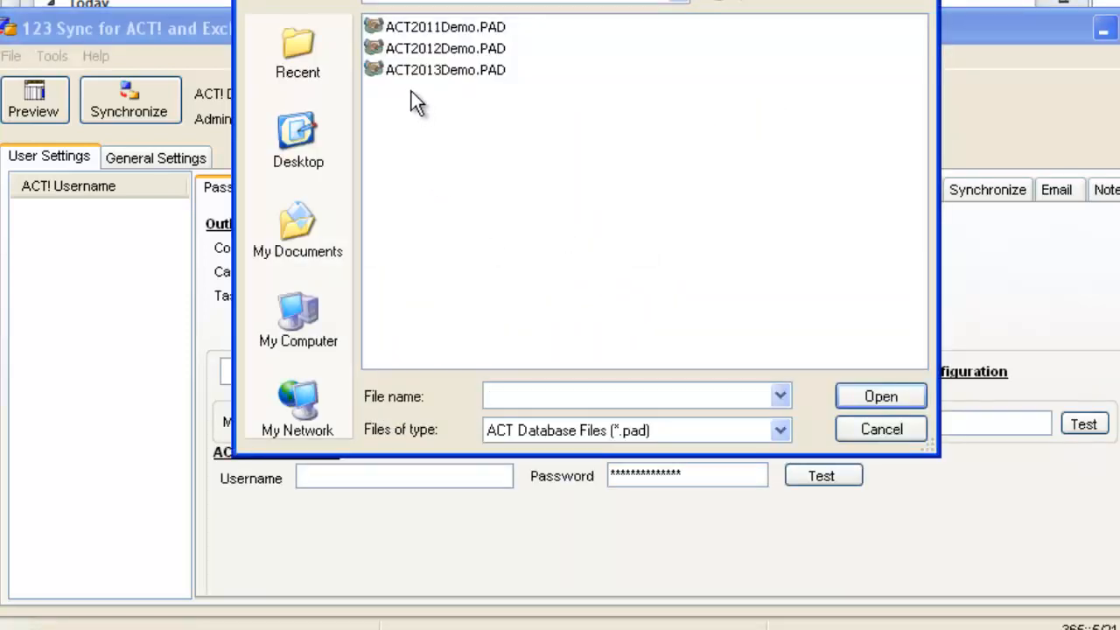
pyautogui.click(411, 69)
pyautogui.click(874, 395)
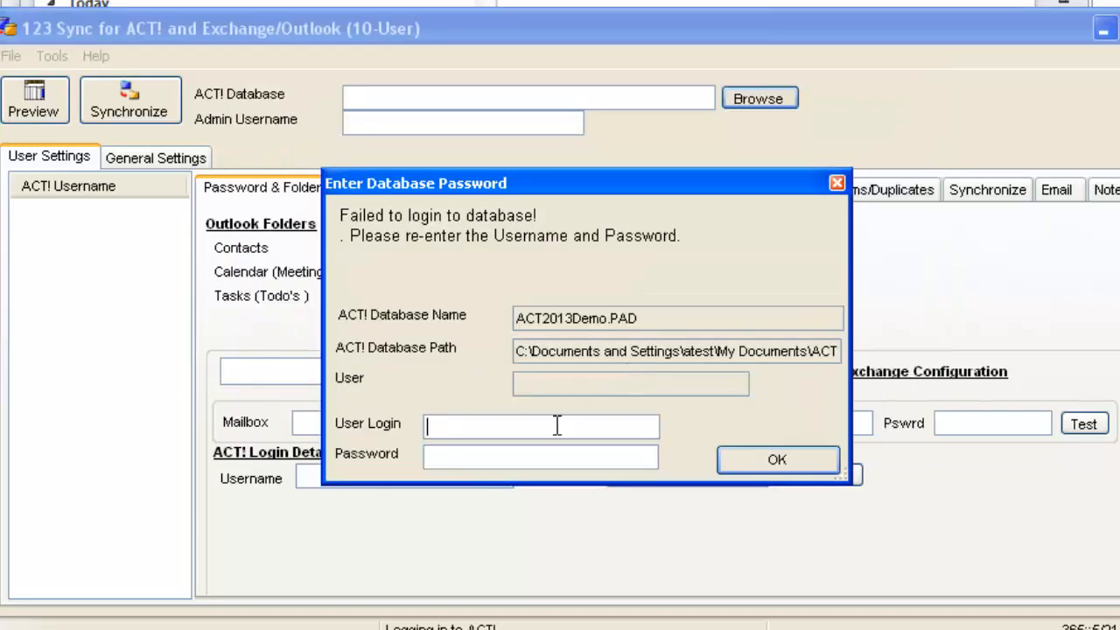
# Log in to the ACT! database with the admin user login and password, and select UNITED STATES as the country.
pyautogui.write('Chris Huffman')
pyautogui.press('Tab')
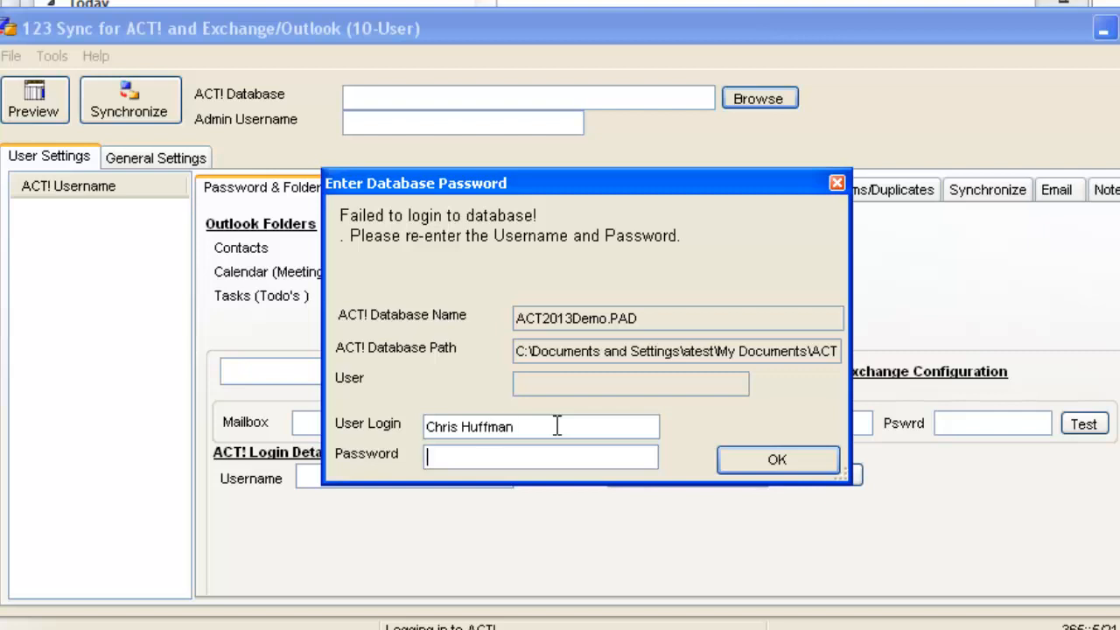
pyautogui.write('***')
pyautogui.click(769, 452)
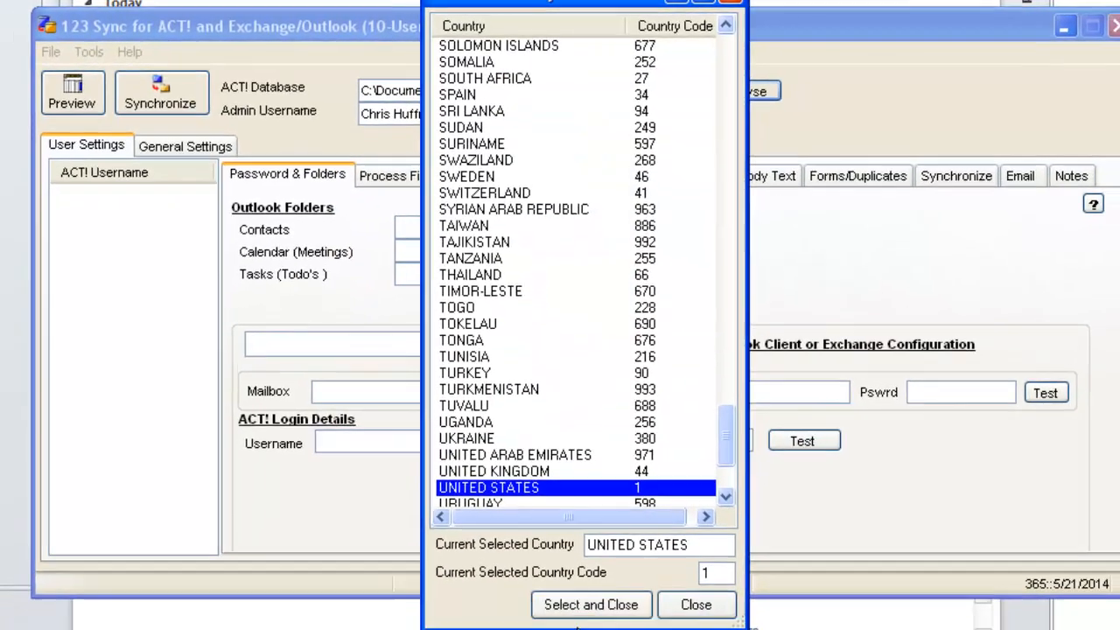
pyautogui.click(590, 604)
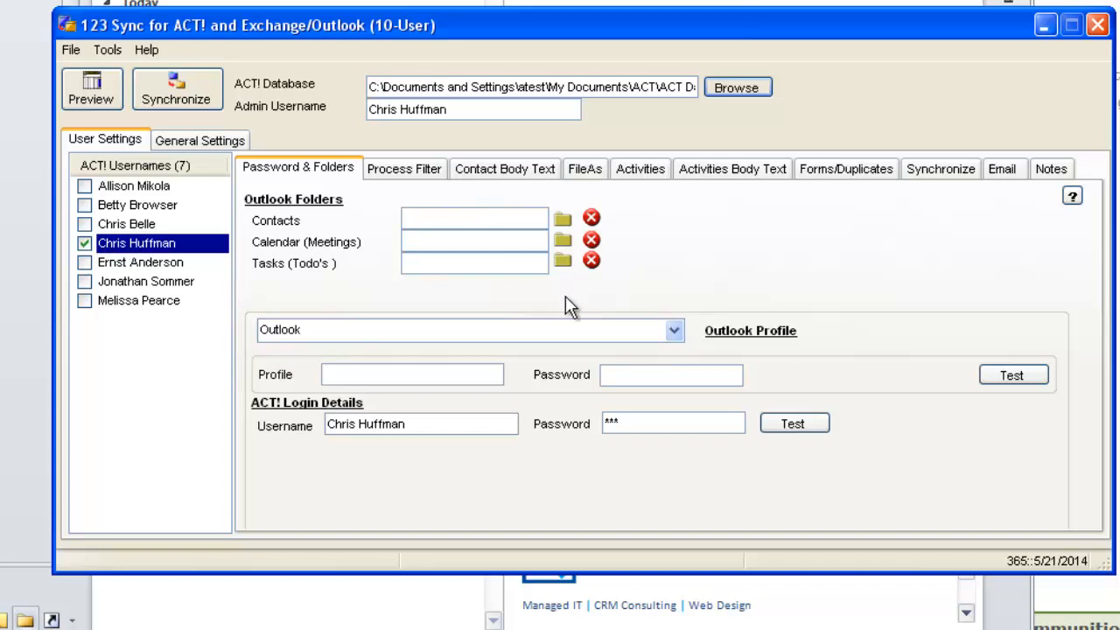
# Assign the Testy Contacts folder under Tom1 as the Outlook contacts folder for the enabled user.
pyautogui.click(558, 220)
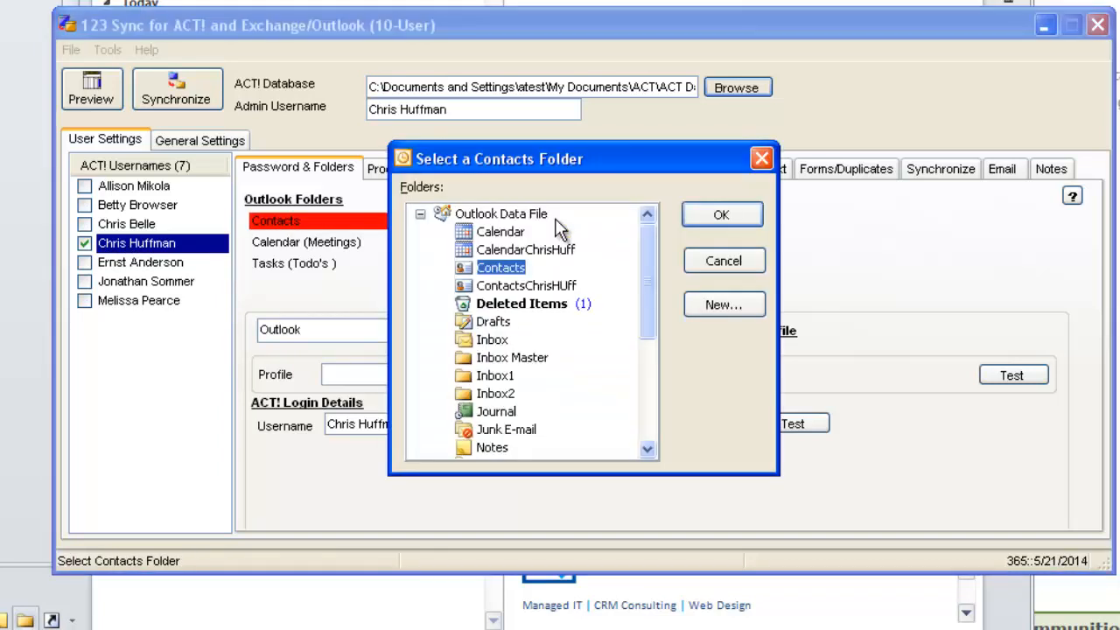
pyautogui.moveTo(645, 278); pyautogui.dragTo(644, 394)
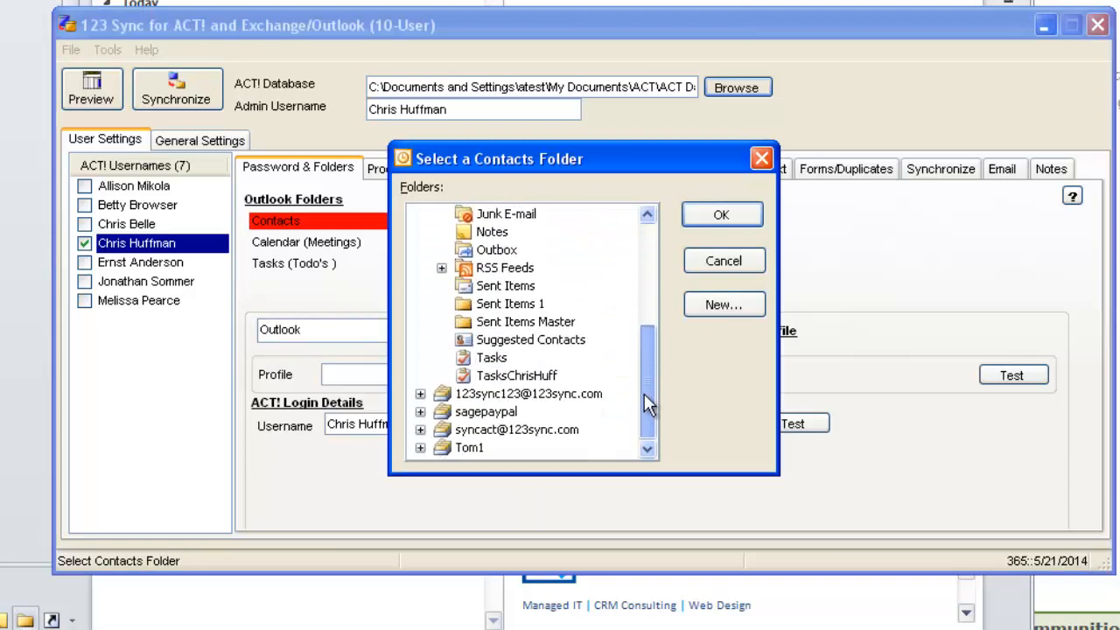
pyautogui.click(421, 453)
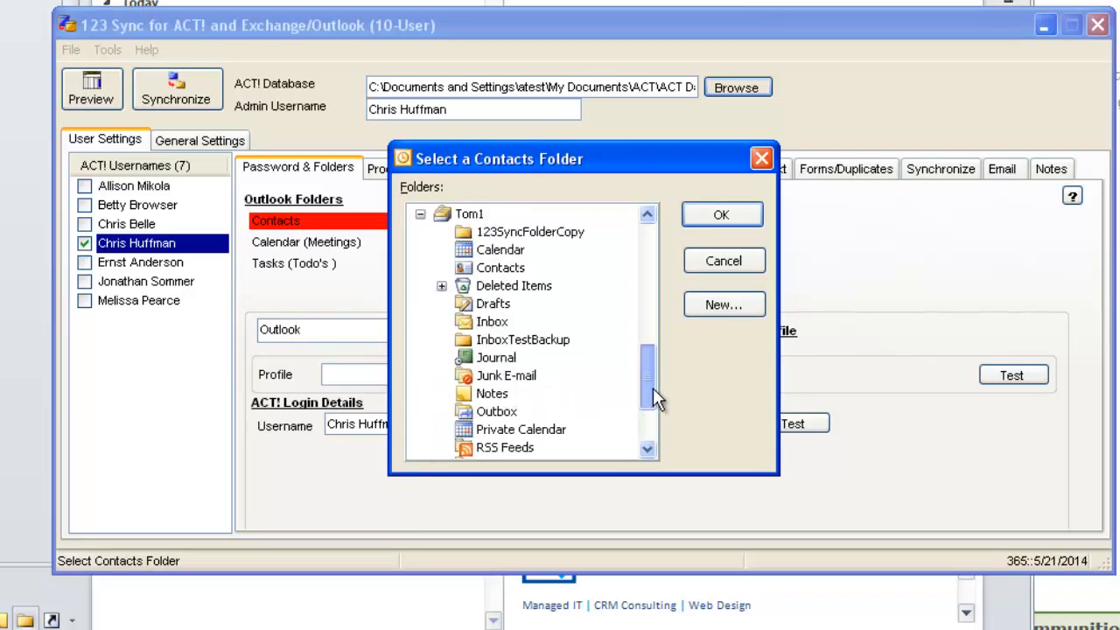
pyautogui.scroll(-2, 652, 388)
pyautogui.click(517, 430)
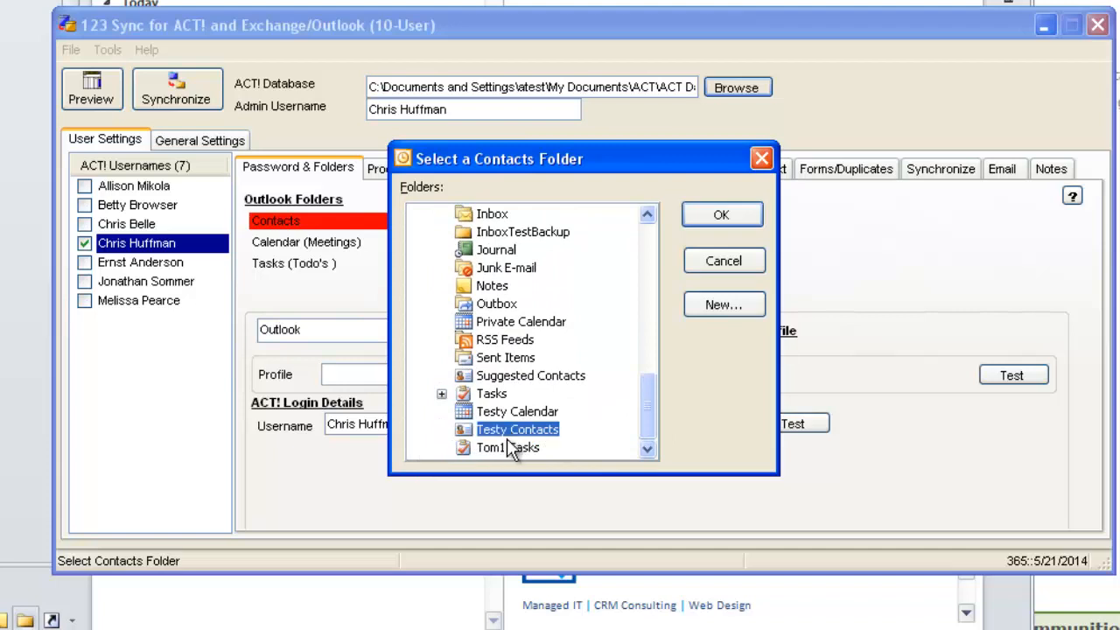
pyautogui.click(721, 215)
# Assign the Testy Calendar folder under Tom1 as the destination for calendar meetings.
pyautogui.click(562, 239)
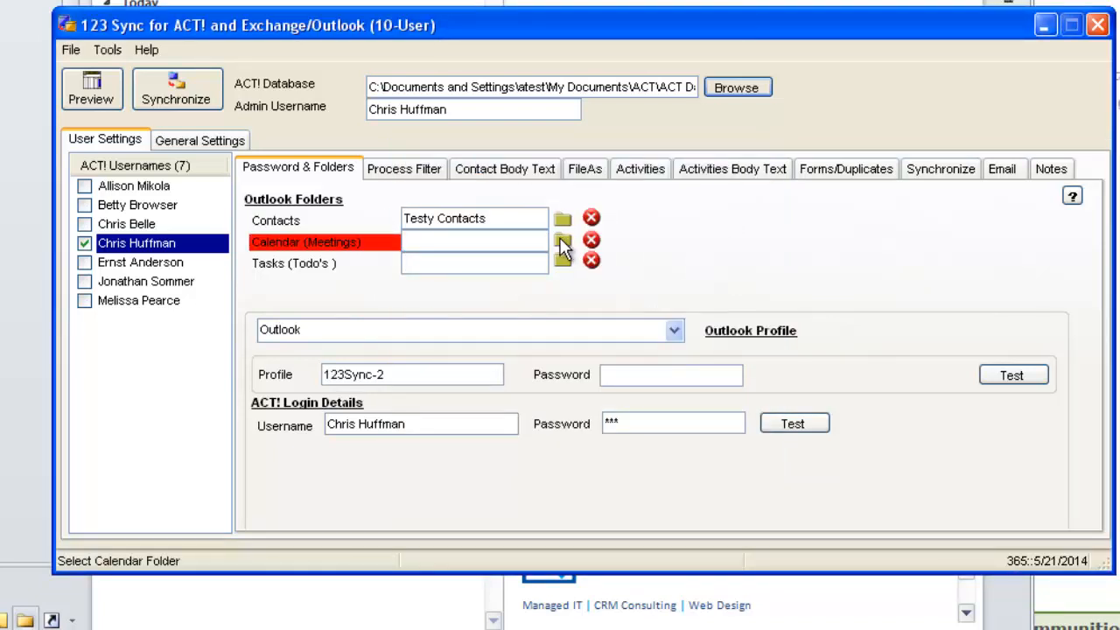
pyautogui.moveTo(647, 298); pyautogui.dragTo(652, 428)
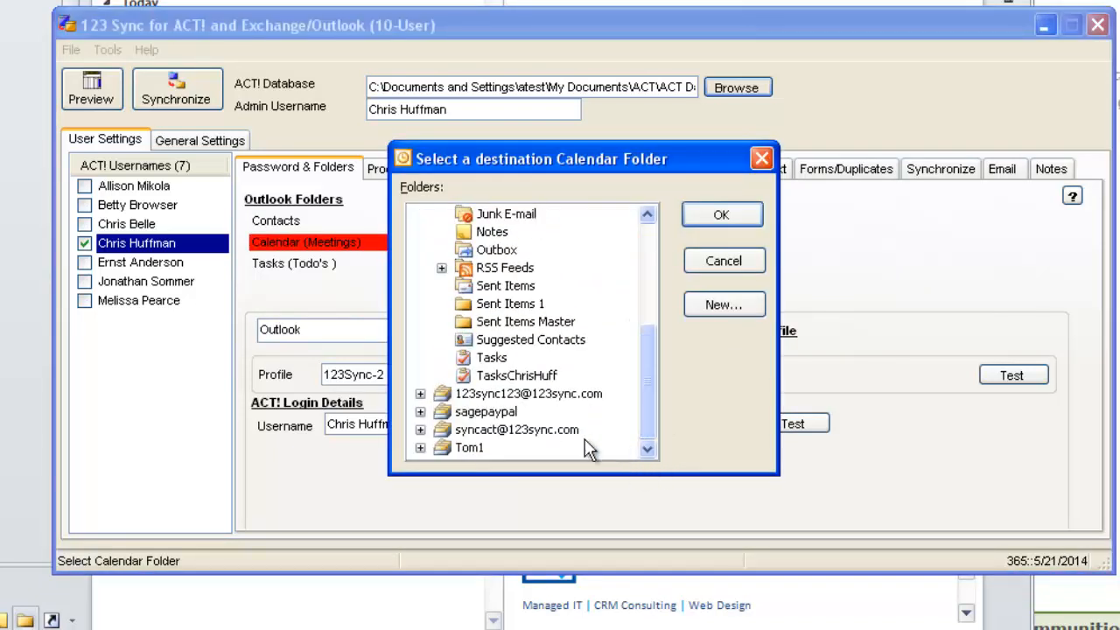
pyautogui.click(417, 446)
pyautogui.click(645, 430)
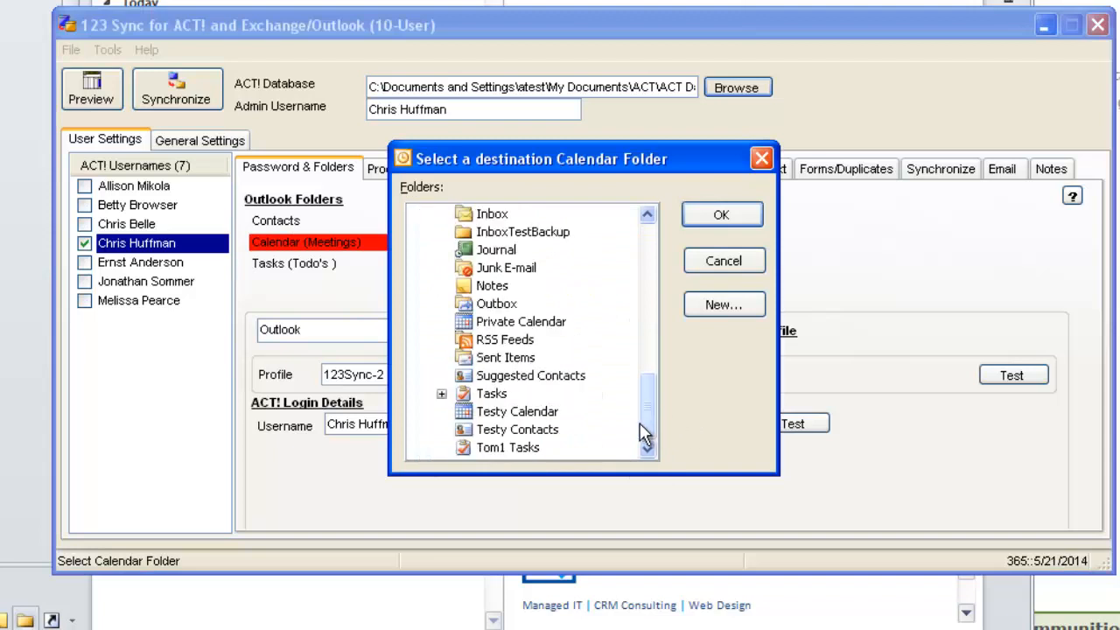
pyautogui.click(517, 412)
pyautogui.click(721, 216)
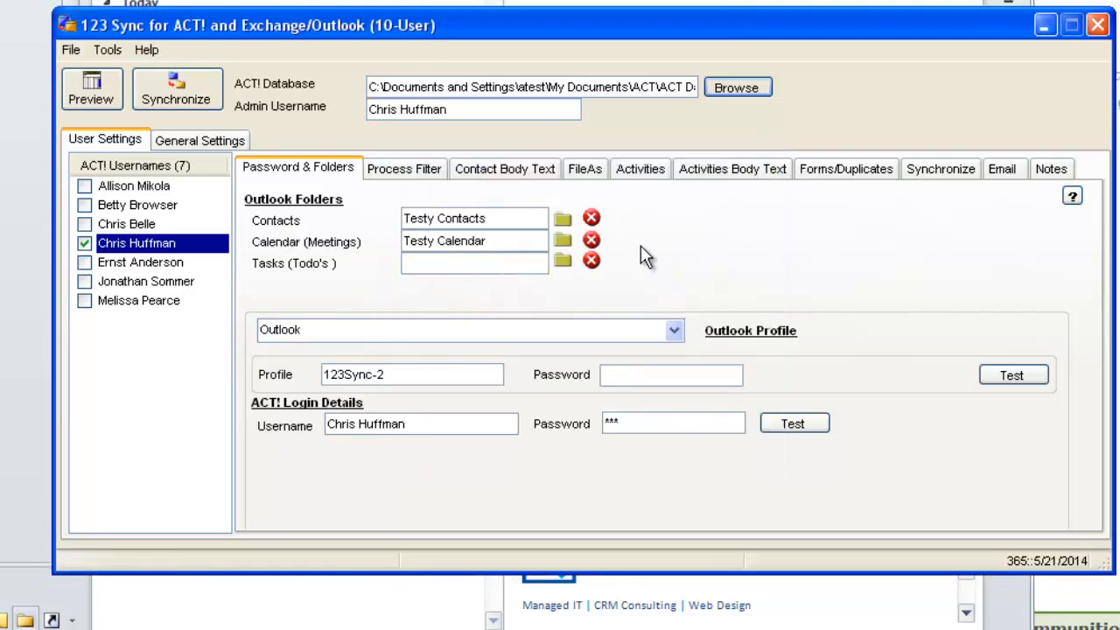
# Assign the Tom1 Tasks folder under Tom1 as the destination for tasks and to-dos.
pyautogui.click(562, 261)
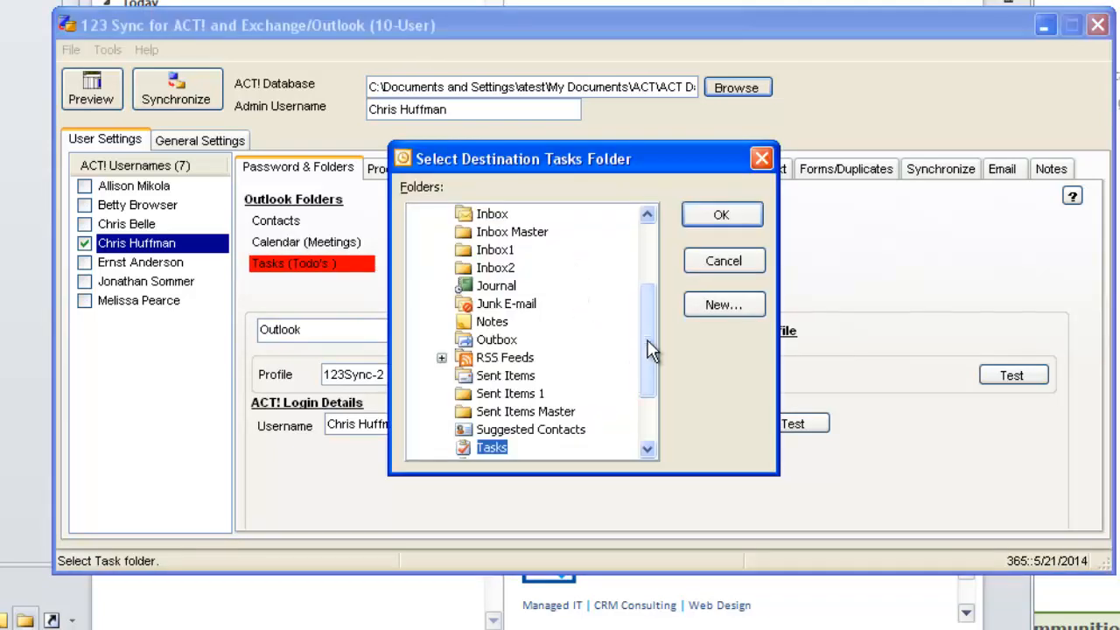
pyautogui.moveTo(655, 350); pyautogui.dragTo(655, 389)
pyautogui.click(481, 446)
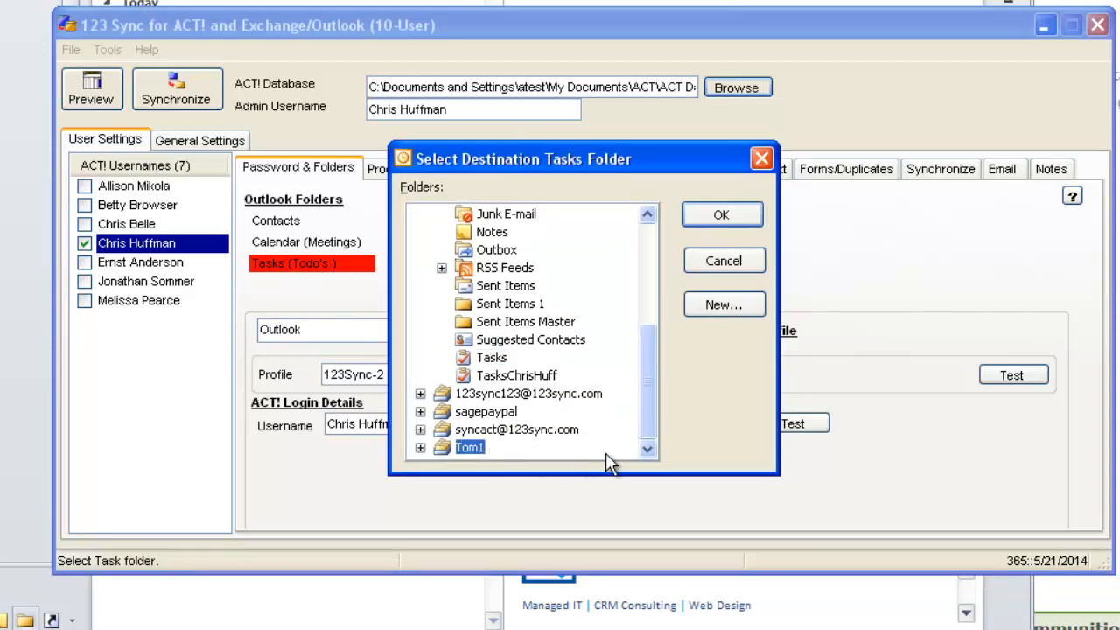
pyautogui.click(419, 447)
pyautogui.scroll(-2, 616, 437)
pyautogui.click(502, 446)
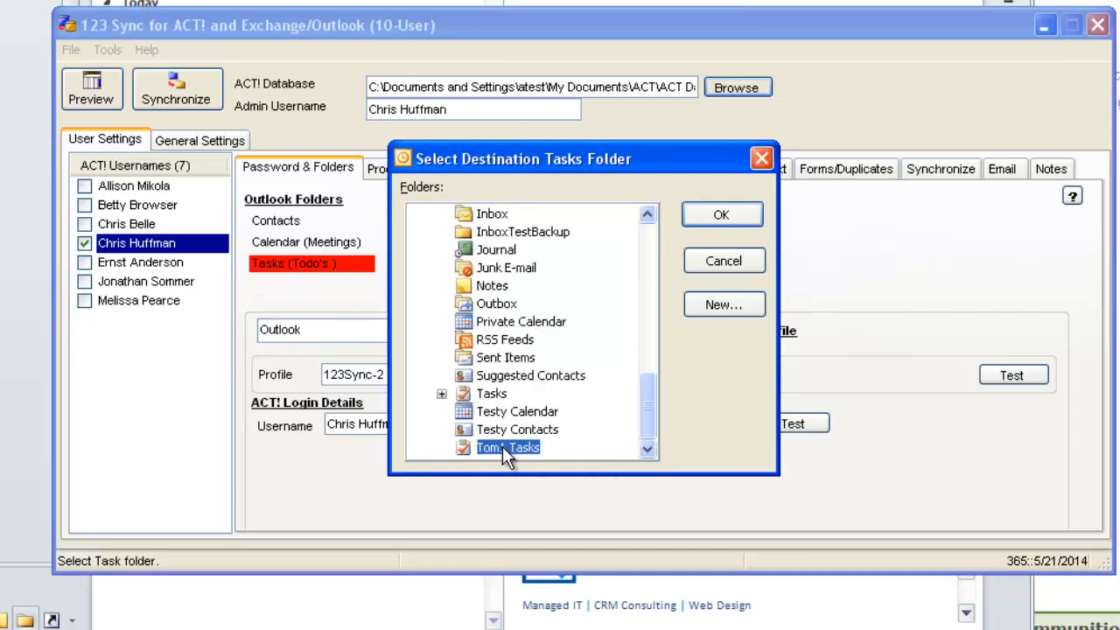
pyautogui.click(720, 216)
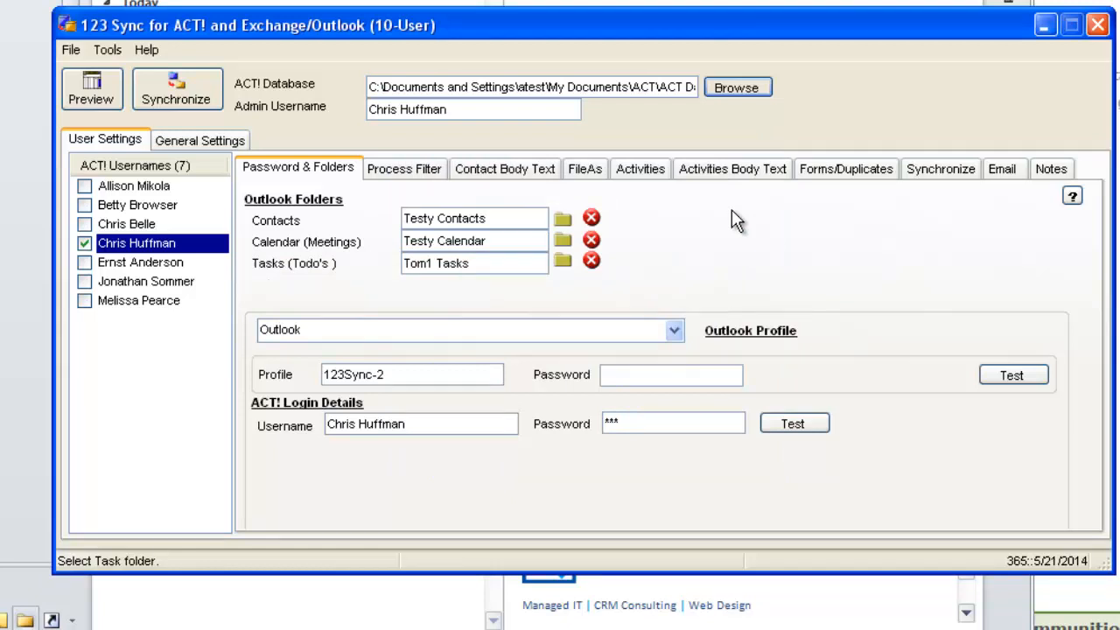
# View which enabled users are listed for manual synchronization, then close the preview without syncing.
pyautogui.click(201, 99)
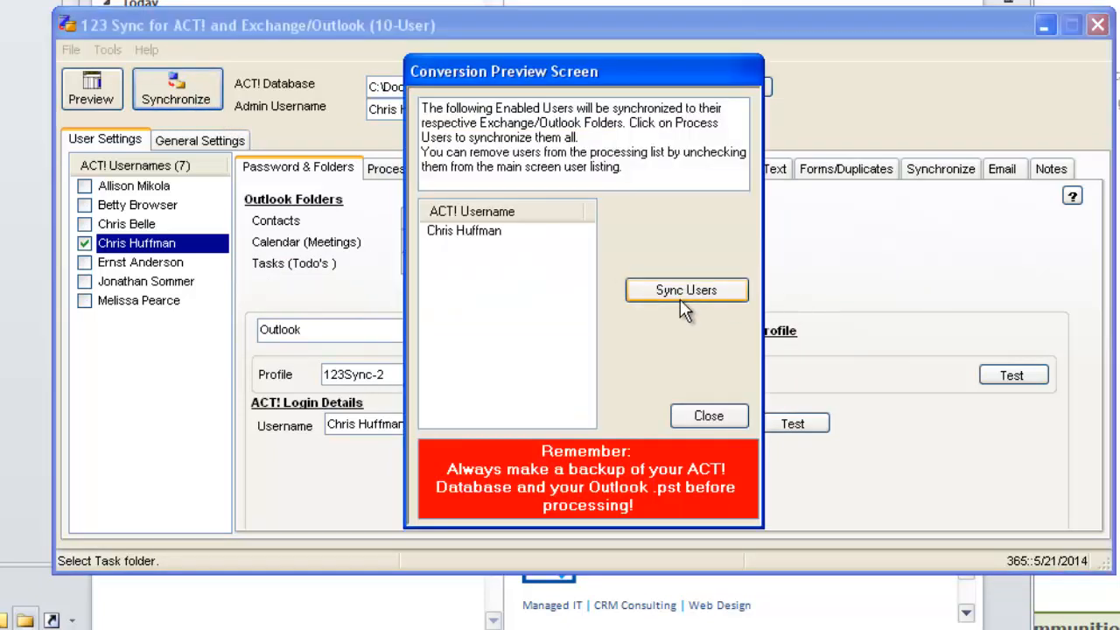
pyautogui.click(736, 415)
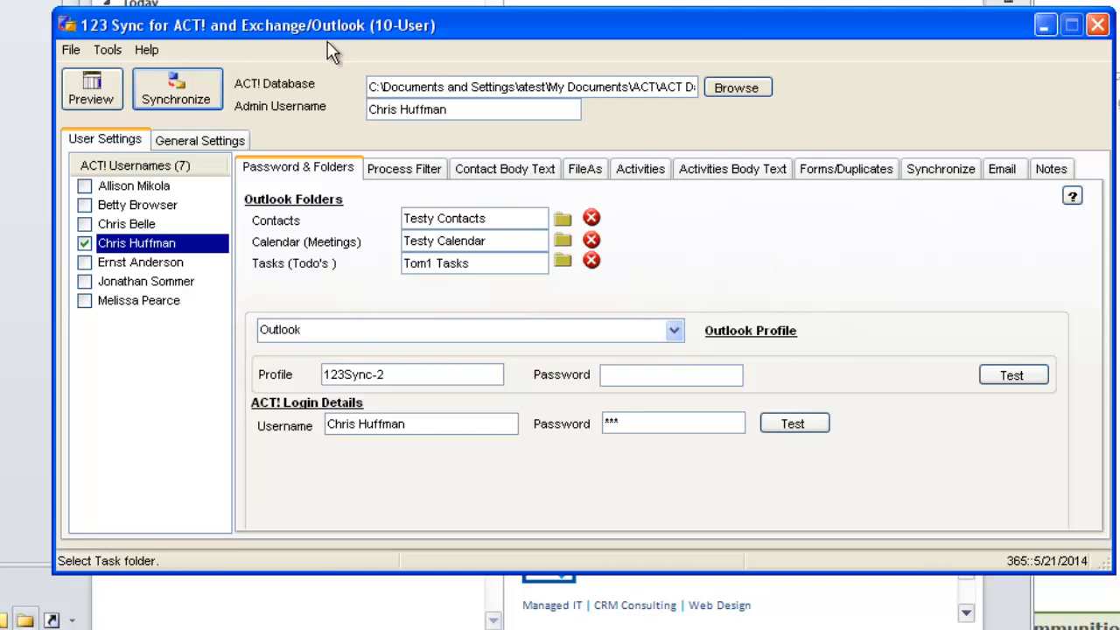
# Install the background sync service using the Windows account password, and save its frequency as Every 30 Minutes.
pyautogui.click(109, 53)
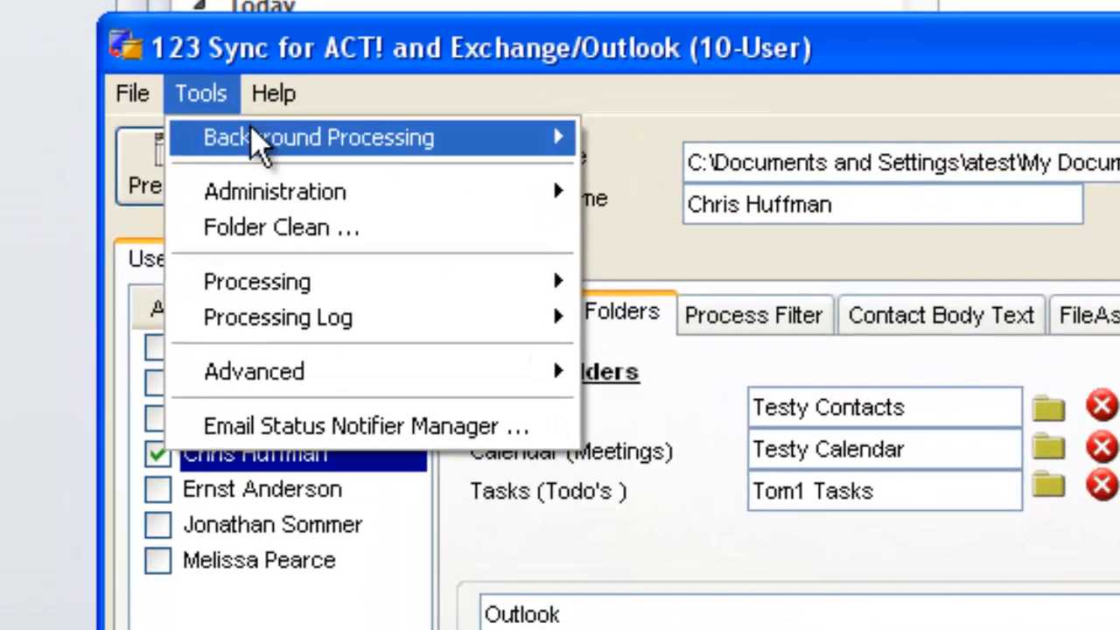
pyautogui.moveTo(139, 80)
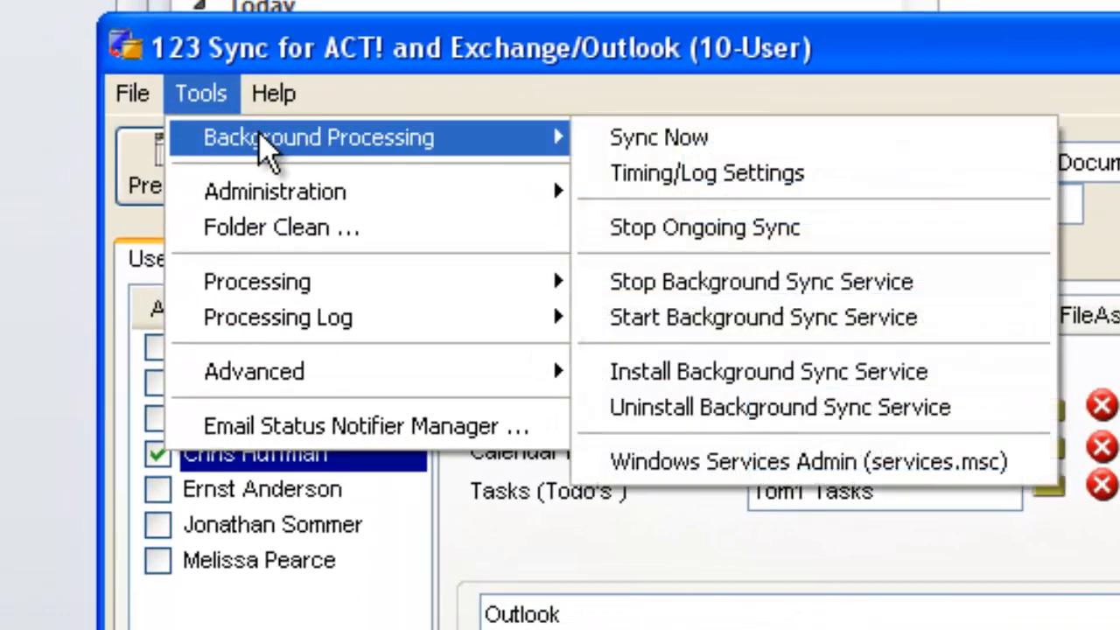
pyautogui.click(805, 377)
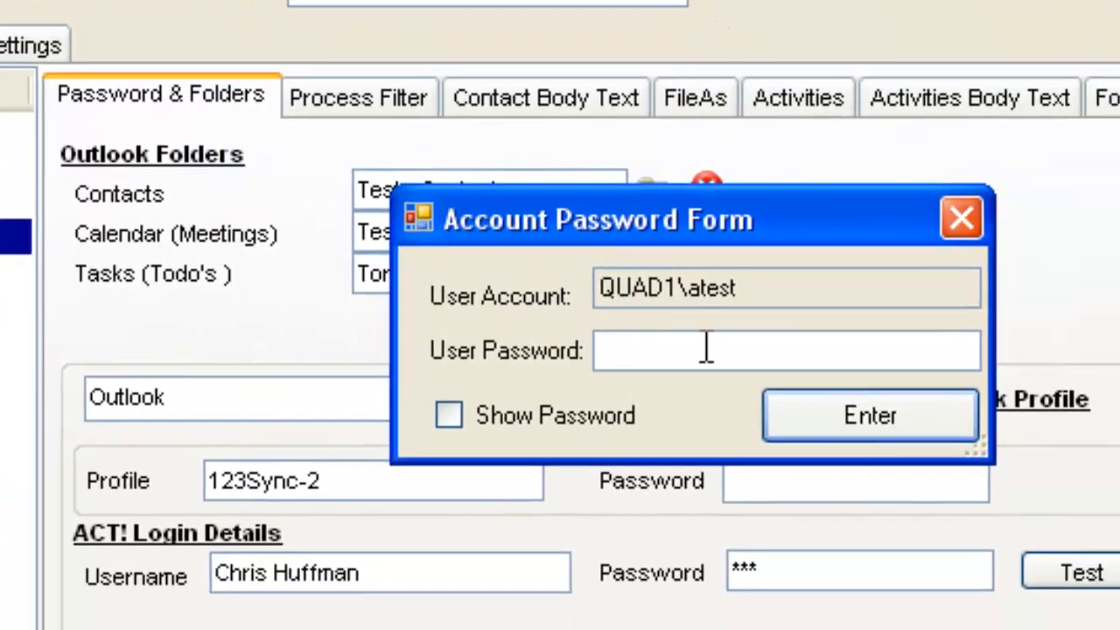
pyautogui.write('***')
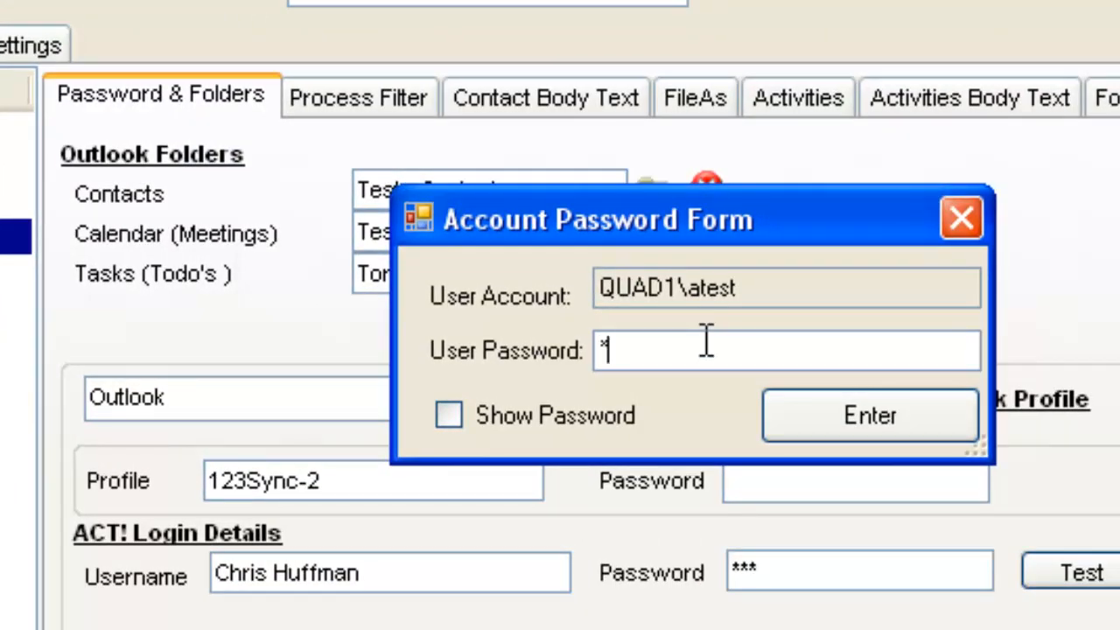
pyautogui.click(840, 424)
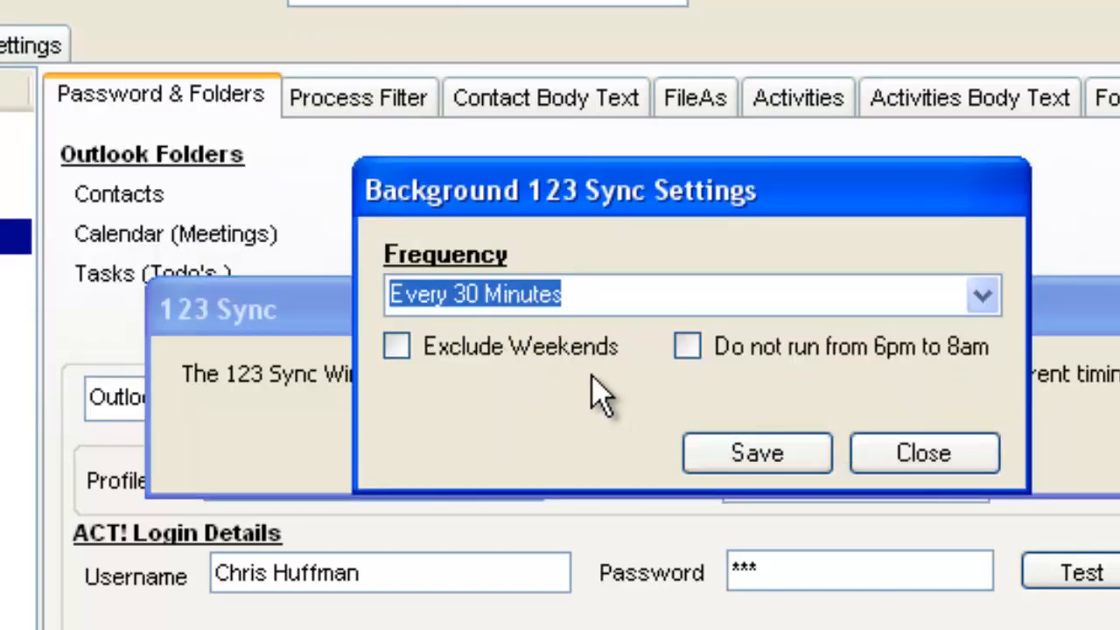
pyautogui.click(757, 455)
pyautogui.click(753, 444)
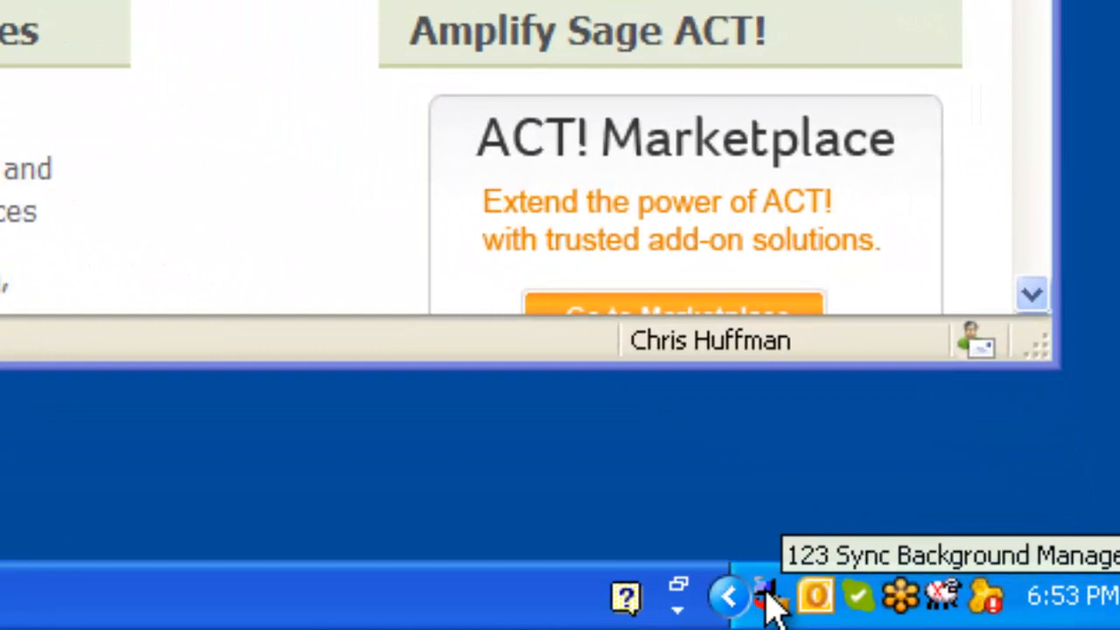
# Open Windows Services from the 123 Sync Background Manager, inspect the 123.Sync.SVC service's status, and close the console.
pyautogui.rightClick(769, 599)
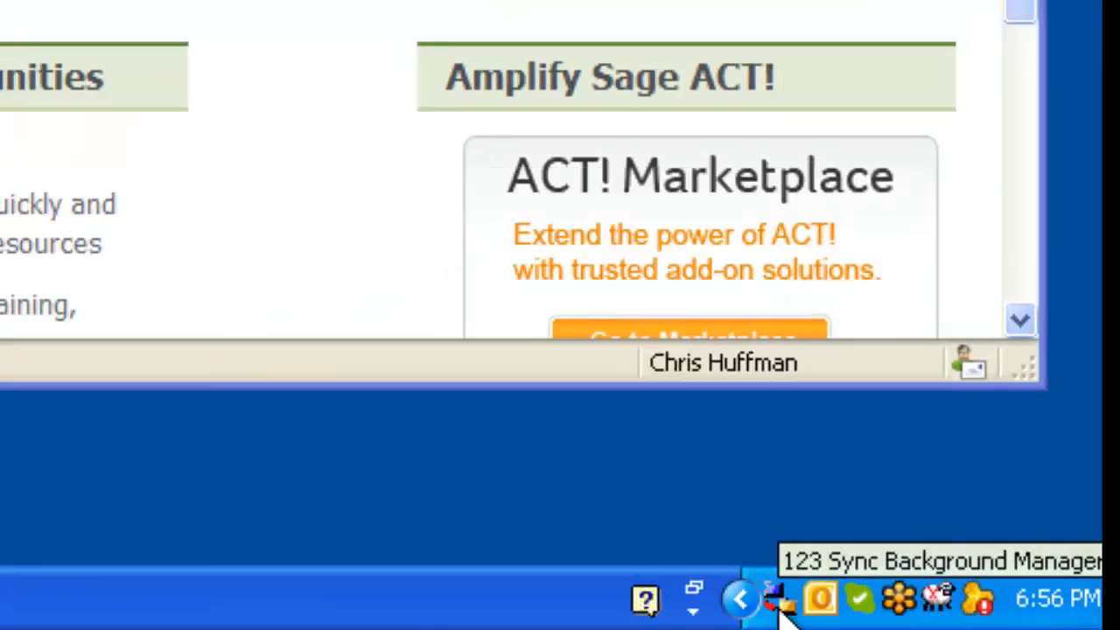
pyautogui.rightClick(777, 600)
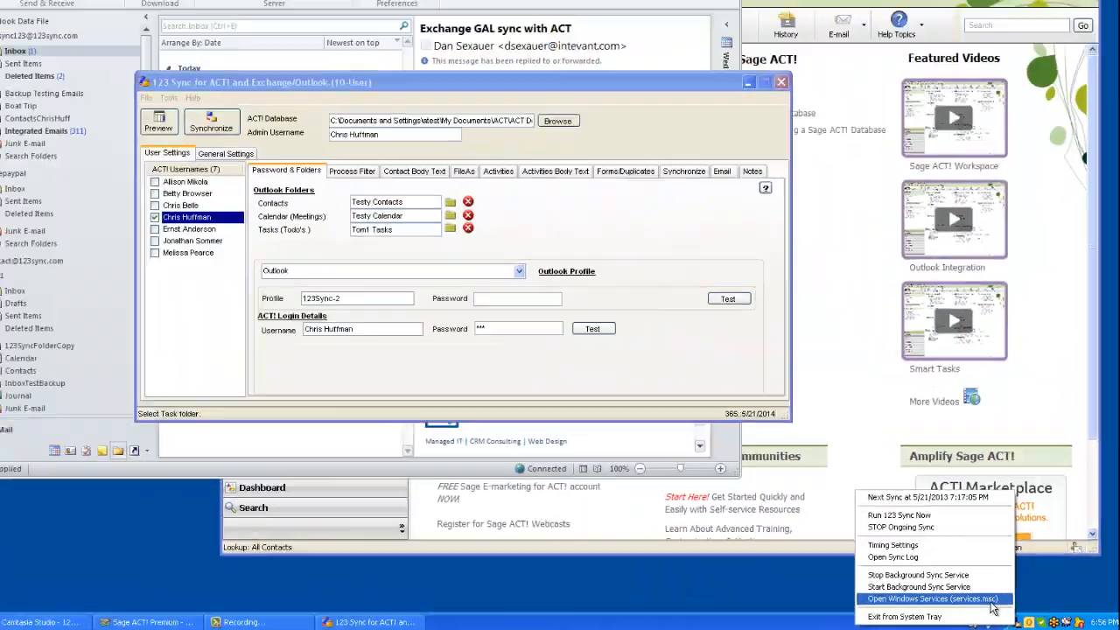
pyautogui.click(700, 525)
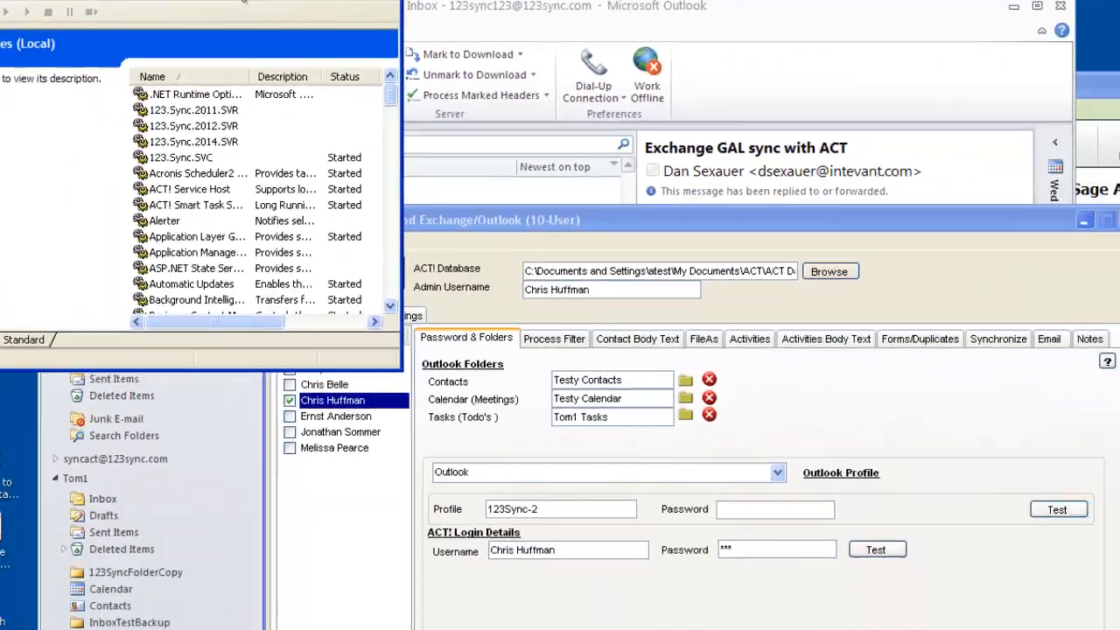
pyautogui.moveTo(268, 7); pyautogui.dragTo(593, 122)
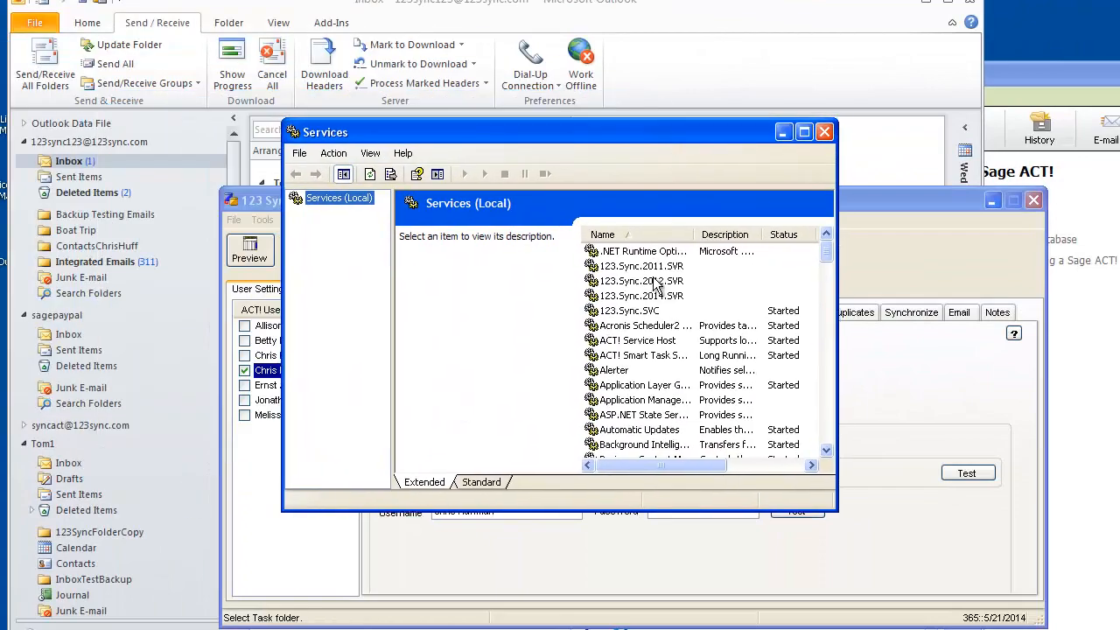
pyautogui.click(644, 313)
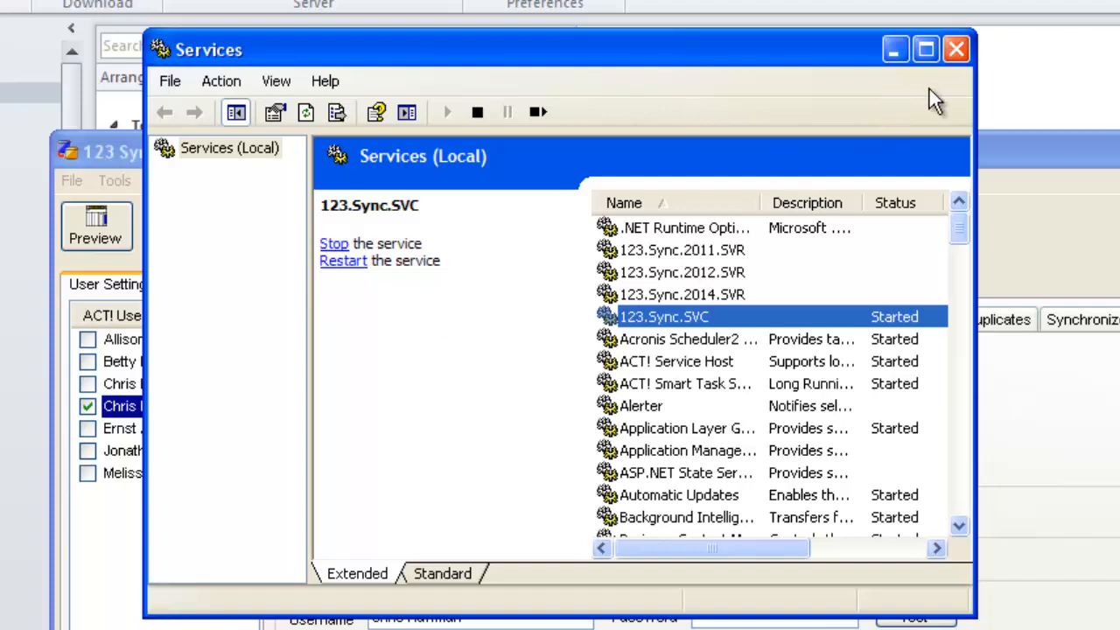
pyautogui.click(956, 49)
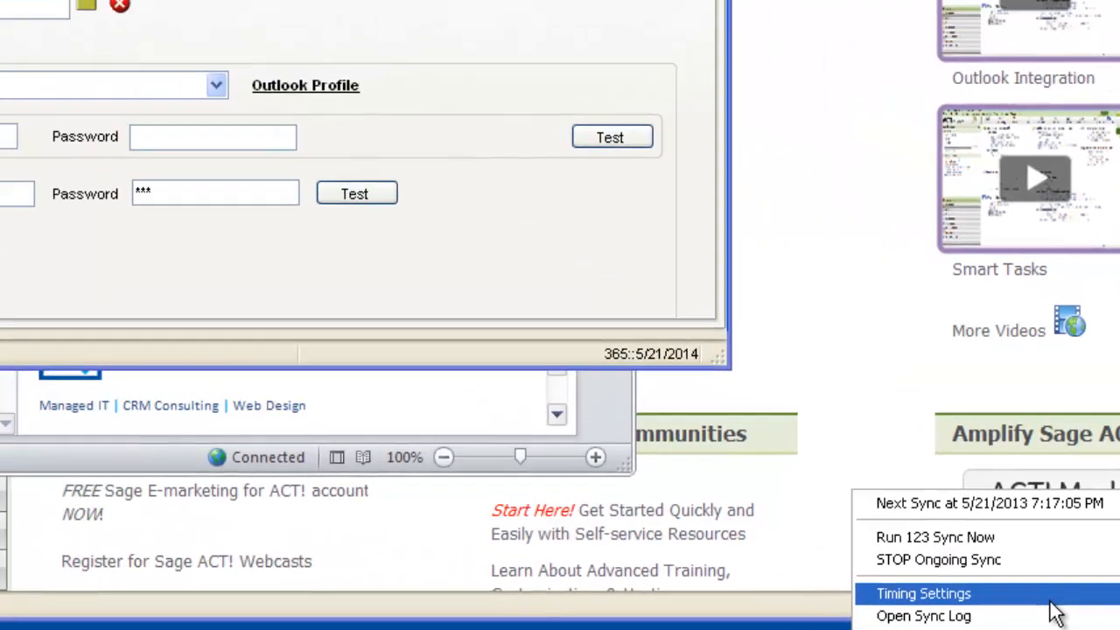
# Review the available background sync frequencies in the timing settings, keeping Every 30 Minutes selected.
pyautogui.click(847, 465)
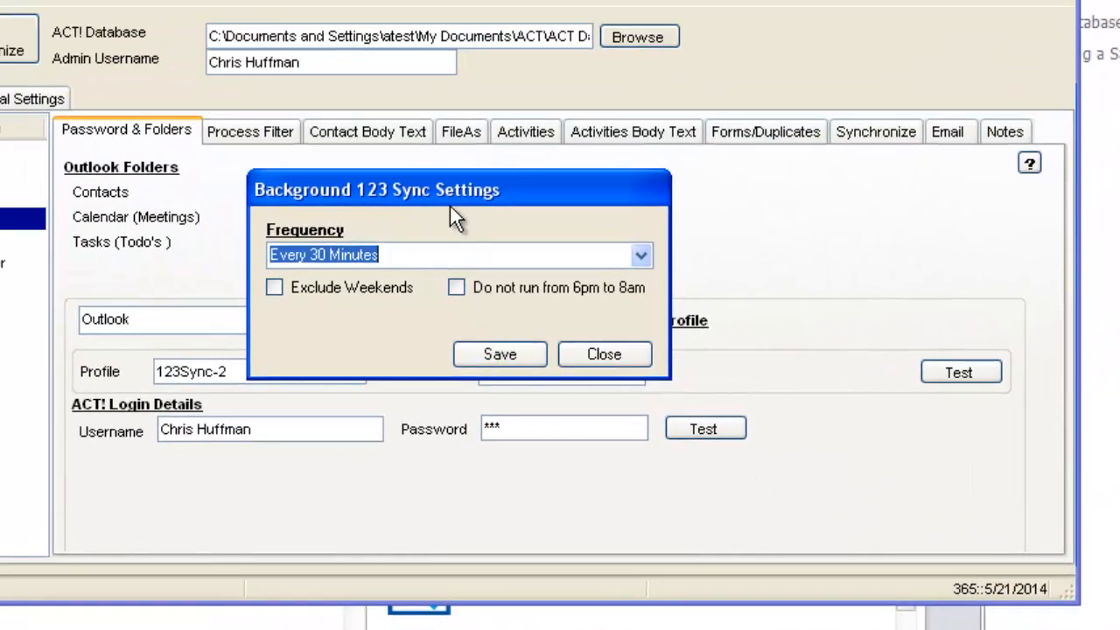
pyautogui.click(640, 257)
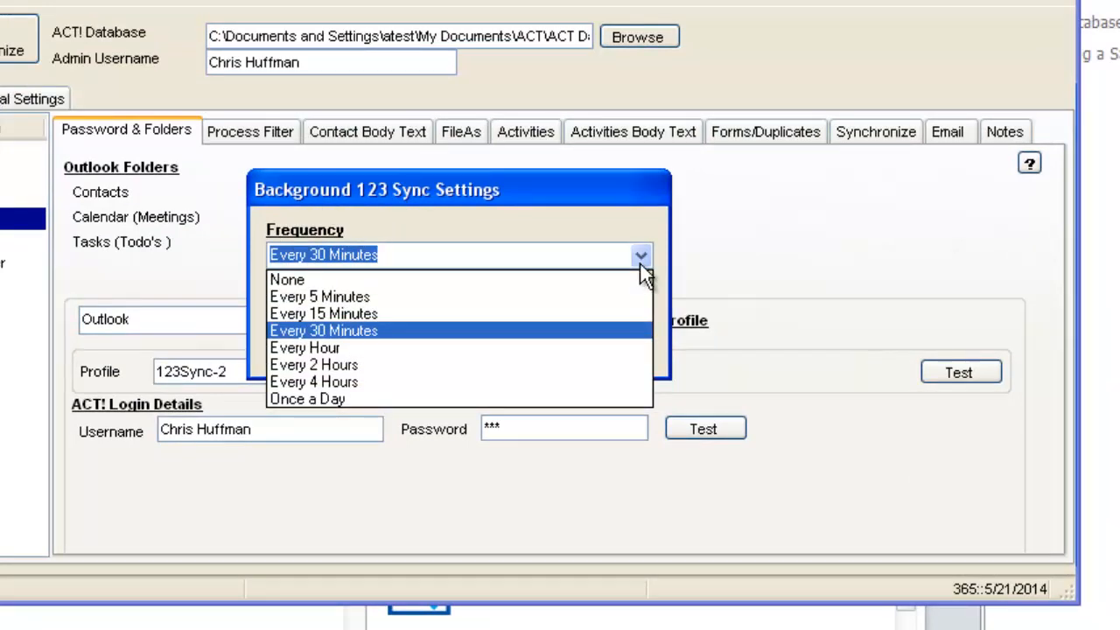
pyautogui.click(610, 324)
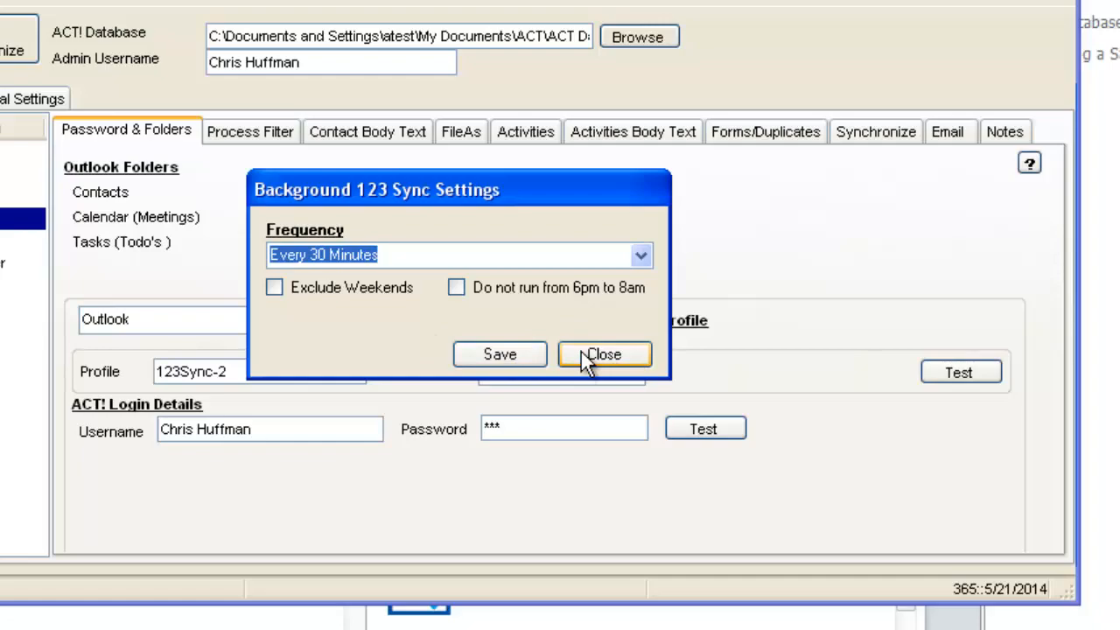
# Close the background sync settings and look over the background processing commands, including Install Background Sync Service.
pyautogui.click(582, 354)
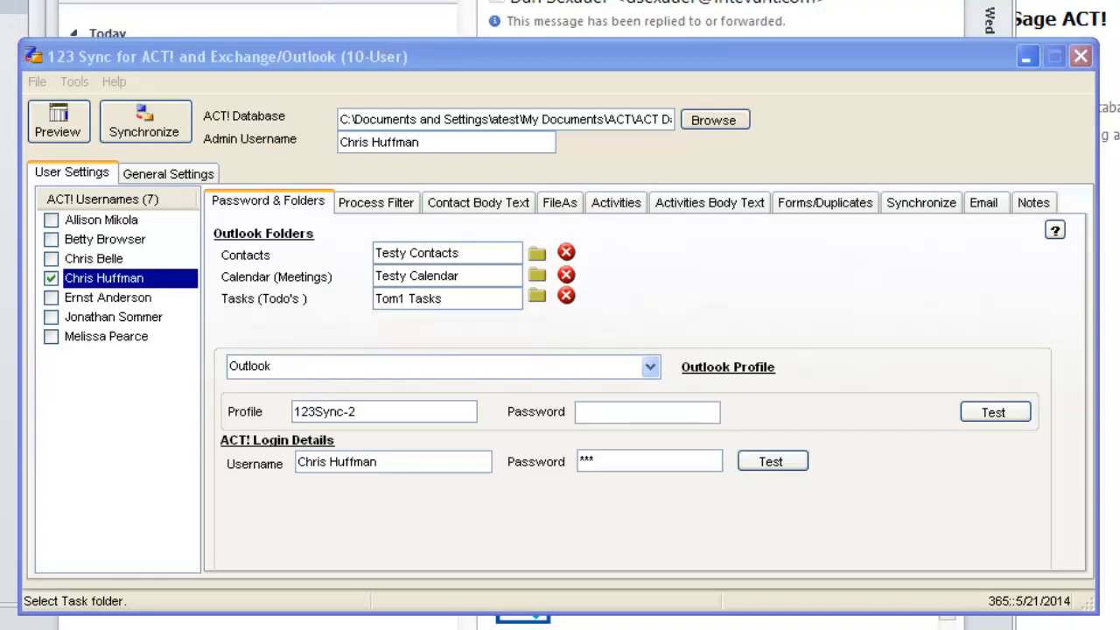
pyautogui.click(75, 81)
pyautogui.moveTo(87, 112)
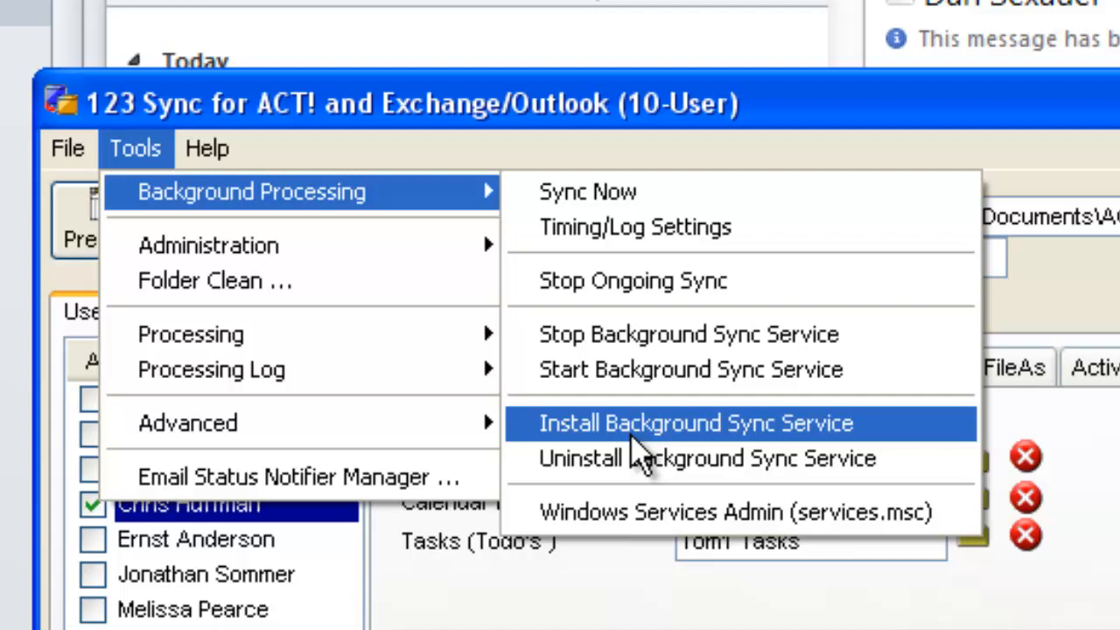
pyautogui.click(631, 437)
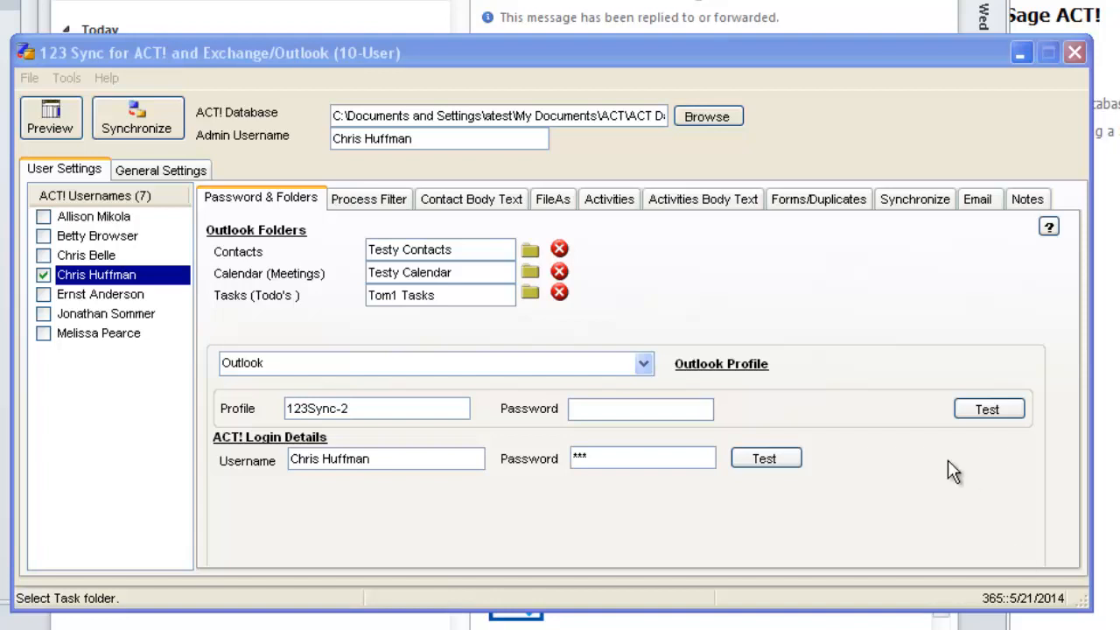
# Clear the selected user's Outlook Contacts folder setting and confirm the removal.
pyautogui.click(561, 249)
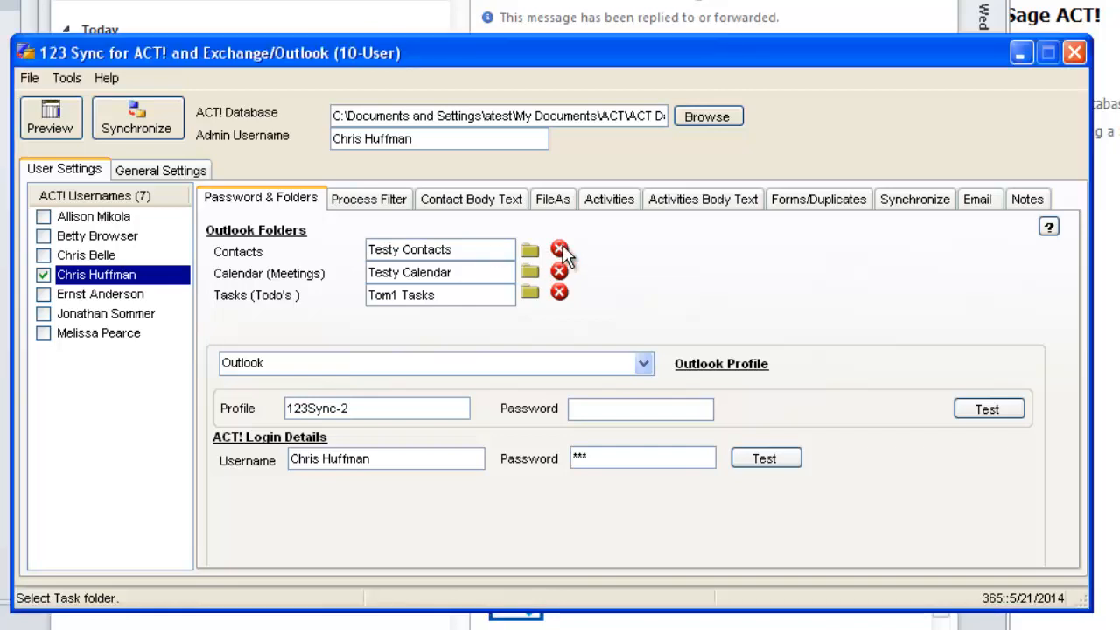
pyautogui.click(537, 390)
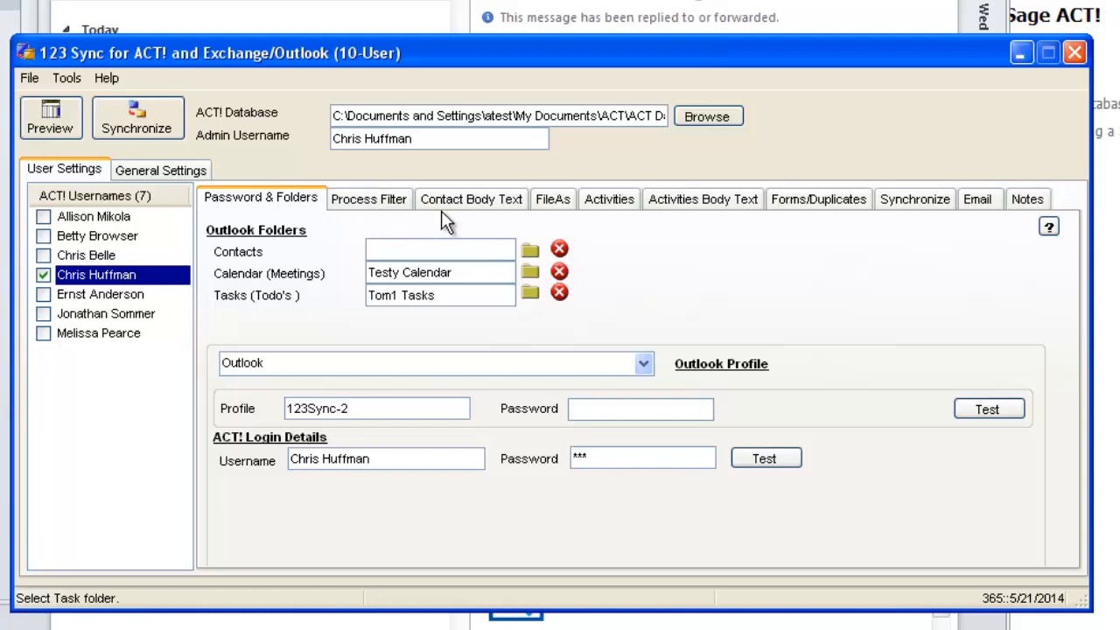
# In the user's email integration folder settings, enable Only Include Integration for contacts, with Alternate Phone as its ACT! field.
pyautogui.click(977, 201)
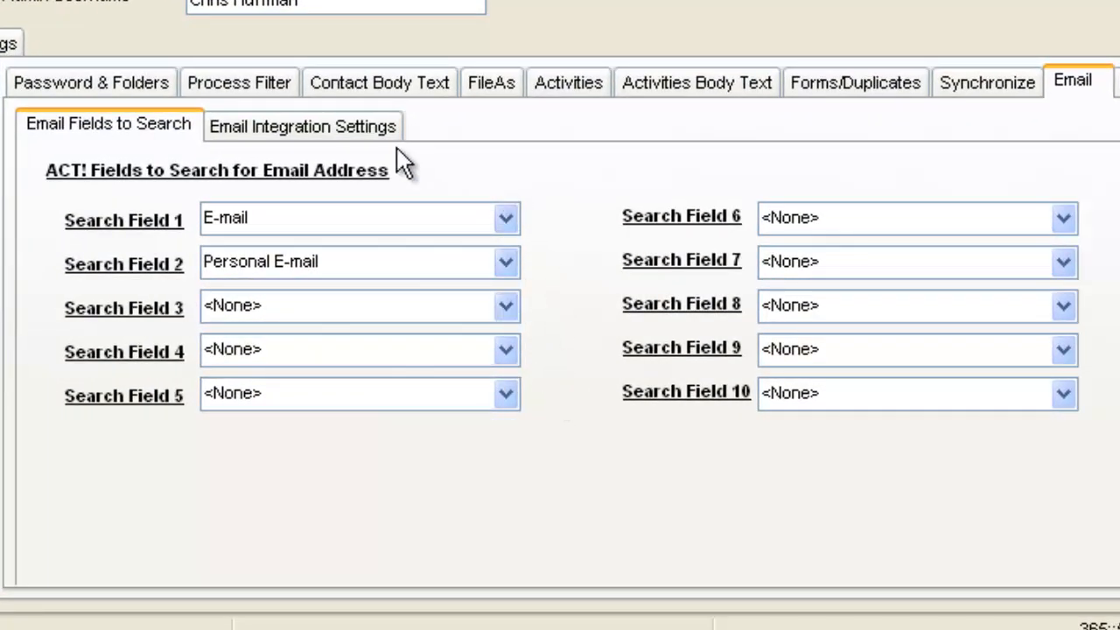
pyautogui.click(358, 133)
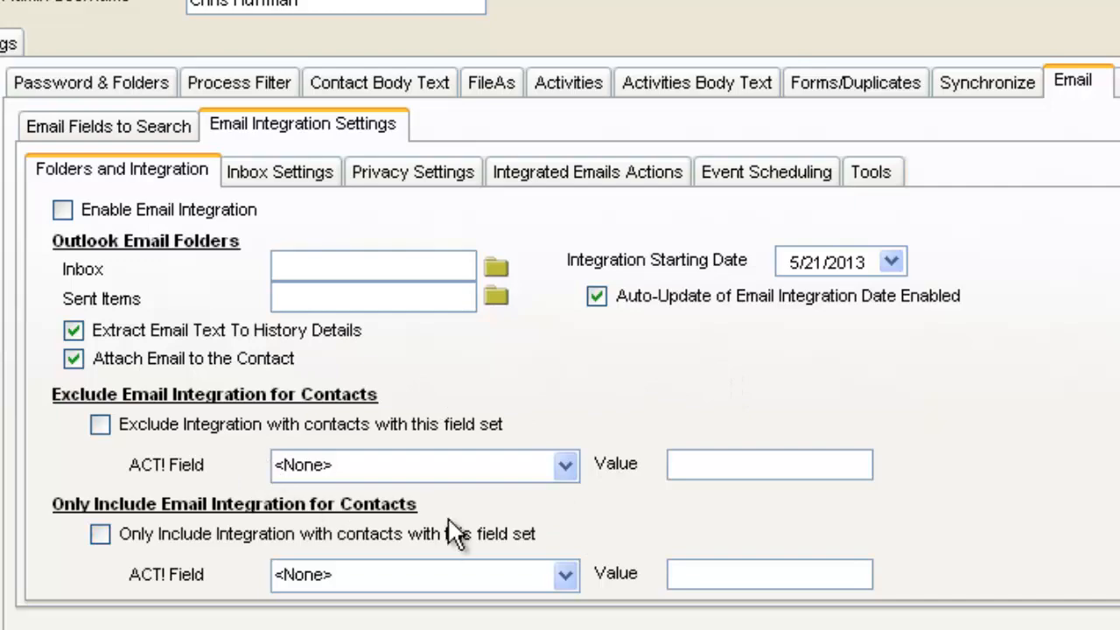
pyautogui.click(565, 573)
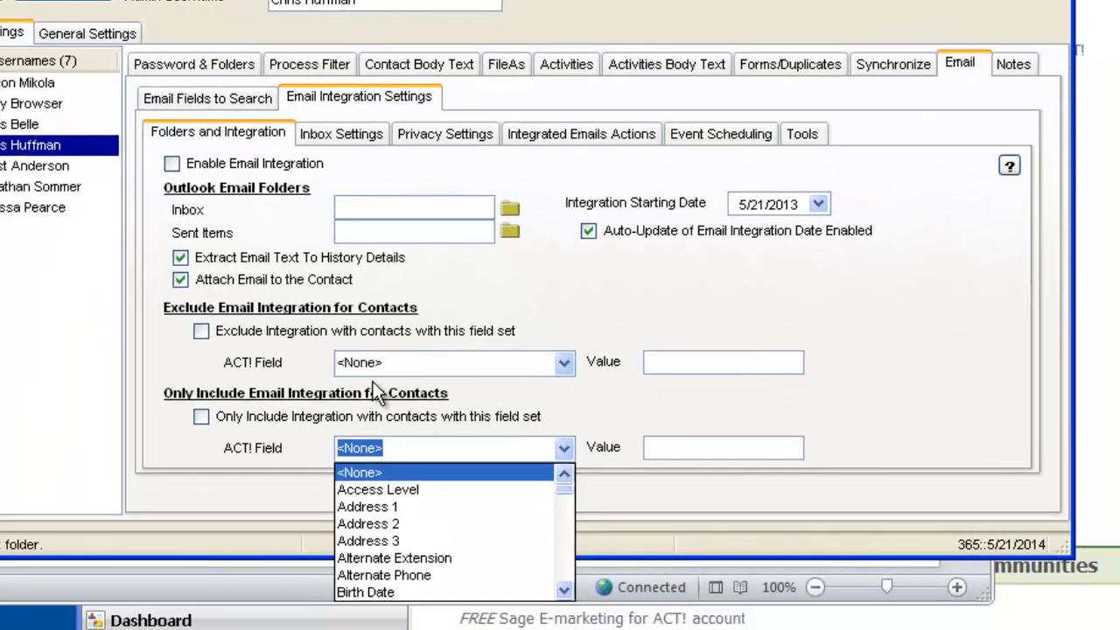
pyautogui.click(216, 414)
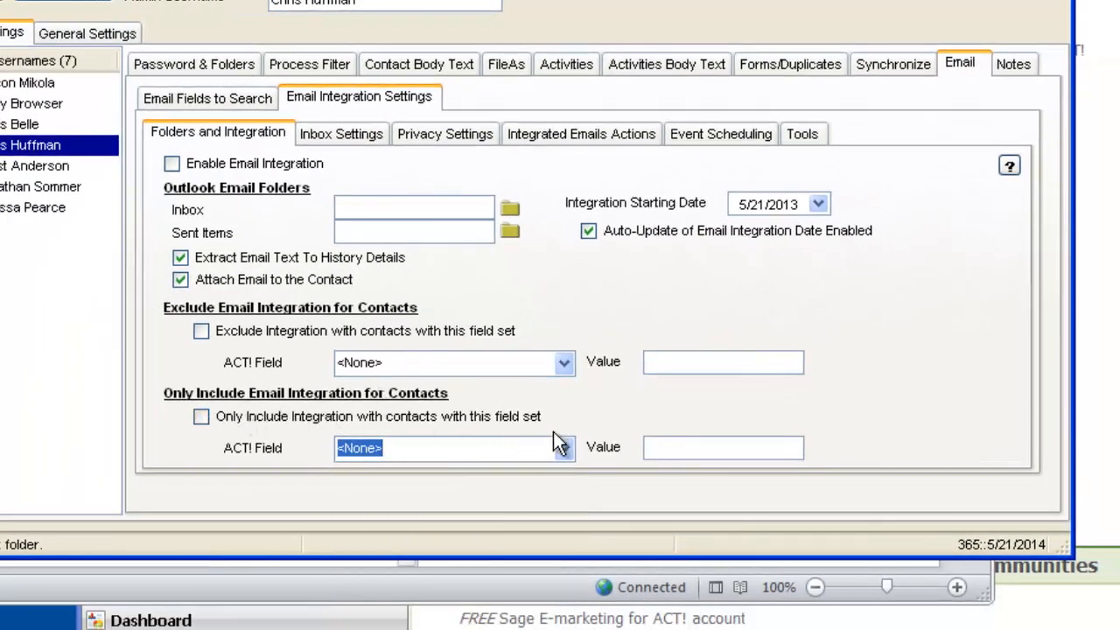
pyautogui.click(567, 449)
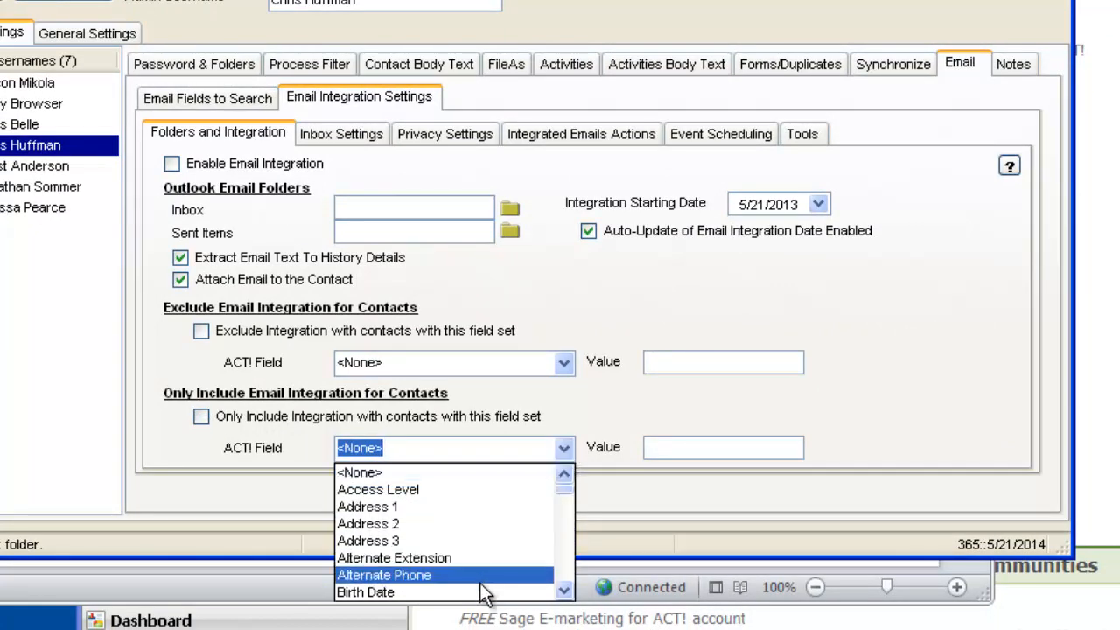
pyautogui.click(481, 581)
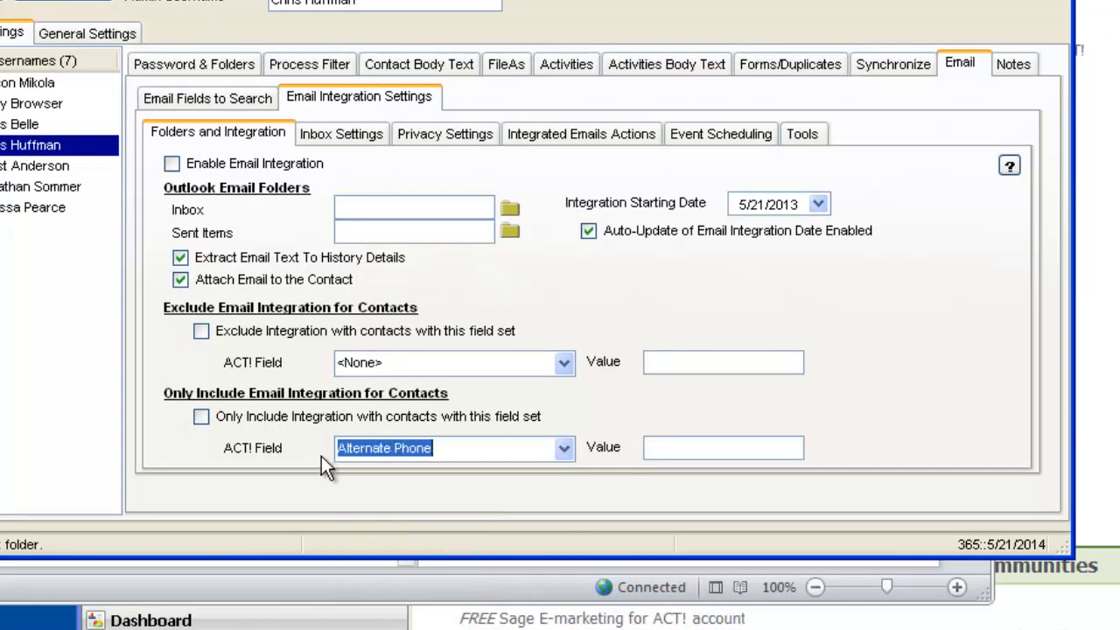
pyautogui.click(201, 417)
# Change the Only Include Email Integration filter to the ACT! field User 9 with the value Yeah.
pyautogui.click(564, 448)
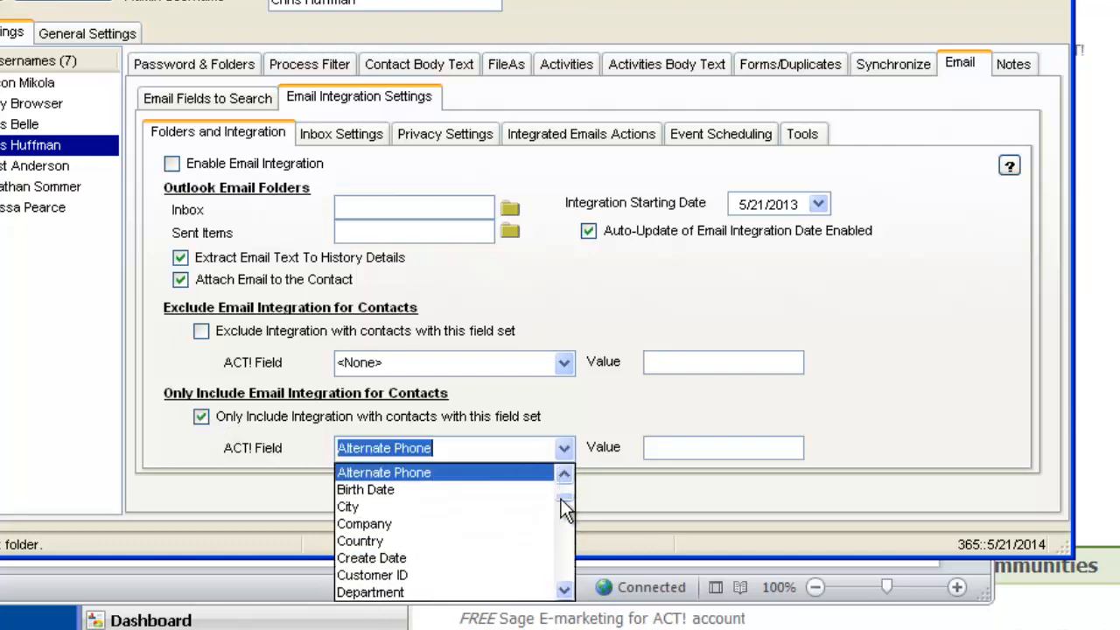
pyautogui.moveTo(568, 510); pyautogui.dragTo(566, 612)
pyautogui.click(408, 521)
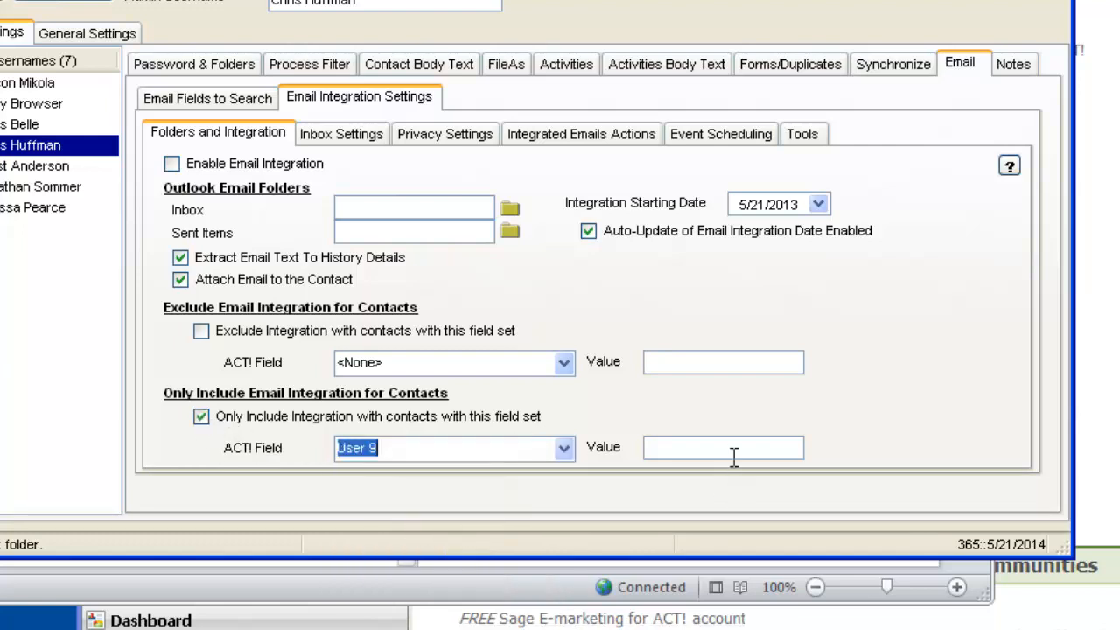
pyautogui.click(725, 447)
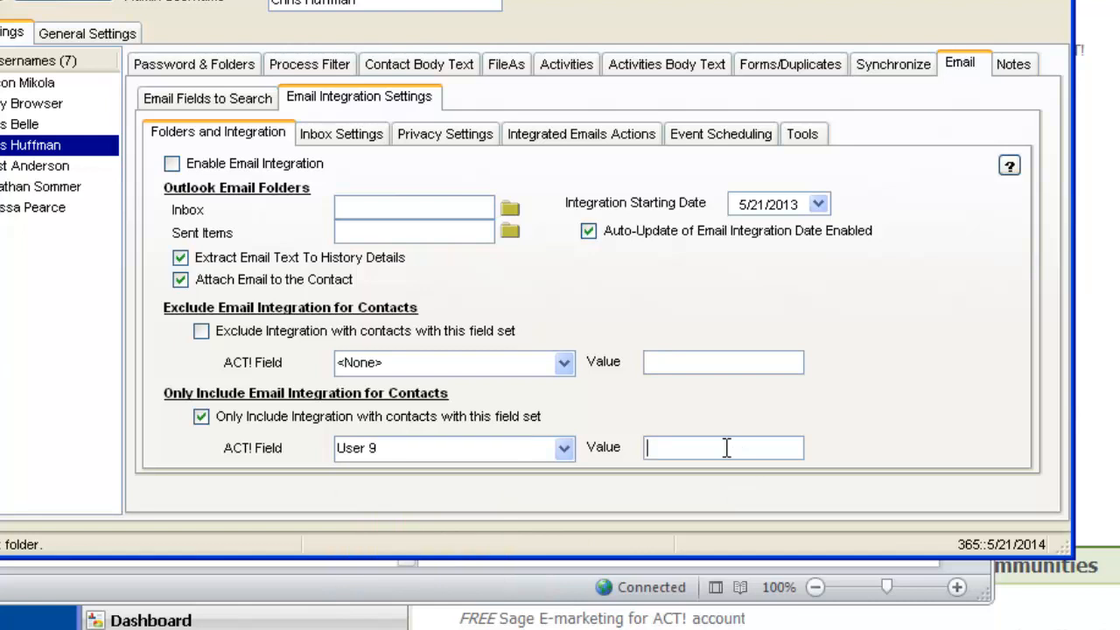
pyautogui.write('Yeah')
# Review the user's inbox and privacy email settings, plus the general bounced email, Inbox Exclusions and Sent Items Exclusions settings.
pyautogui.click(373, 132)
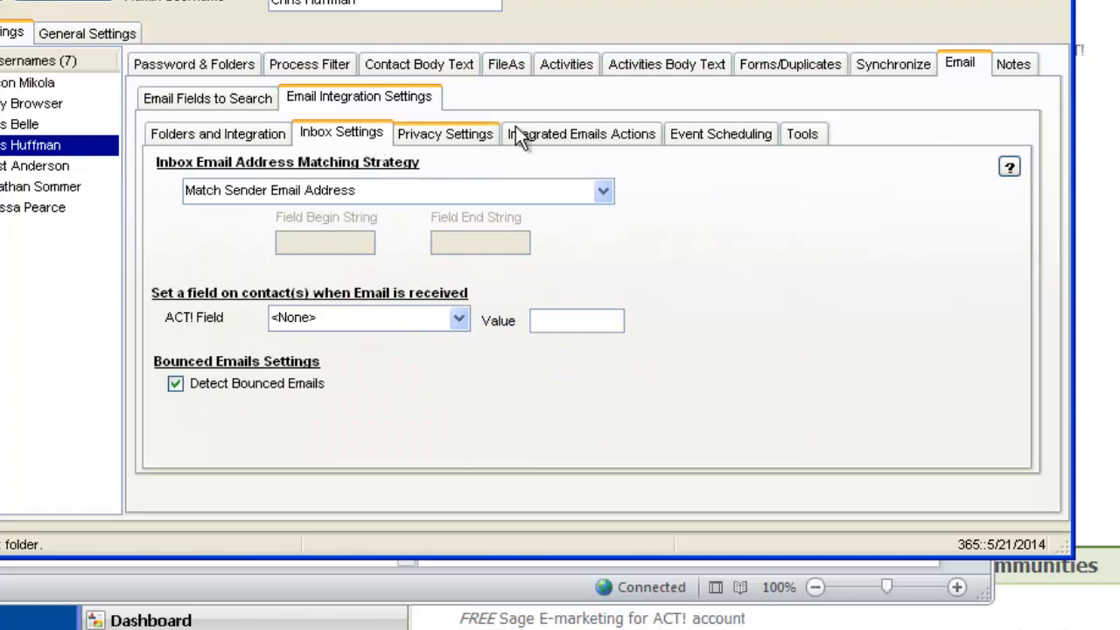
pyautogui.click(484, 138)
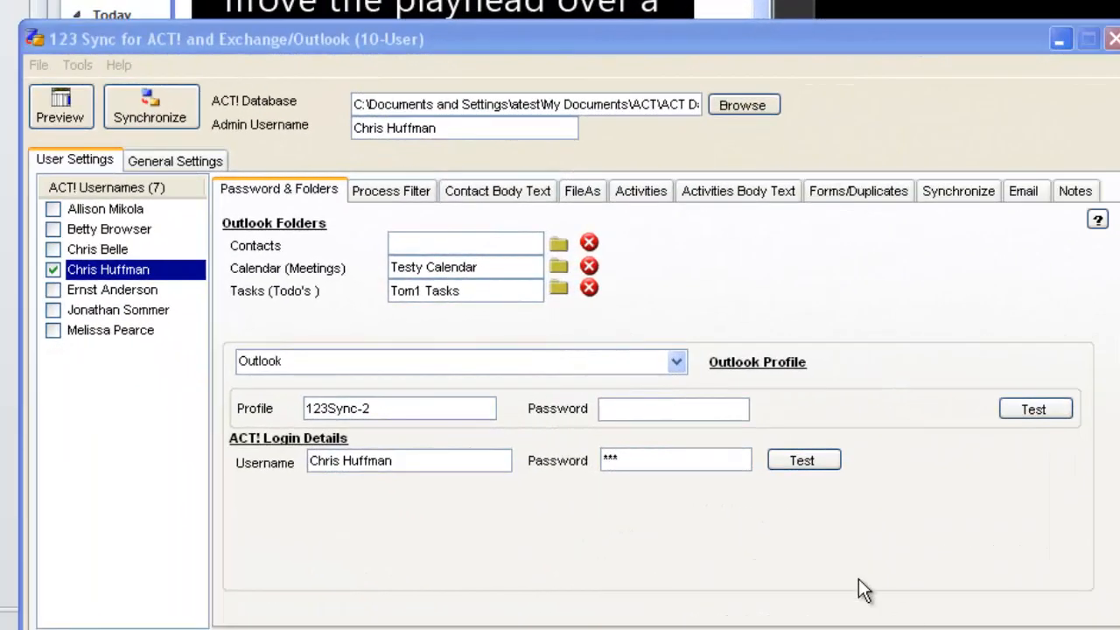
pyautogui.click(205, 162)
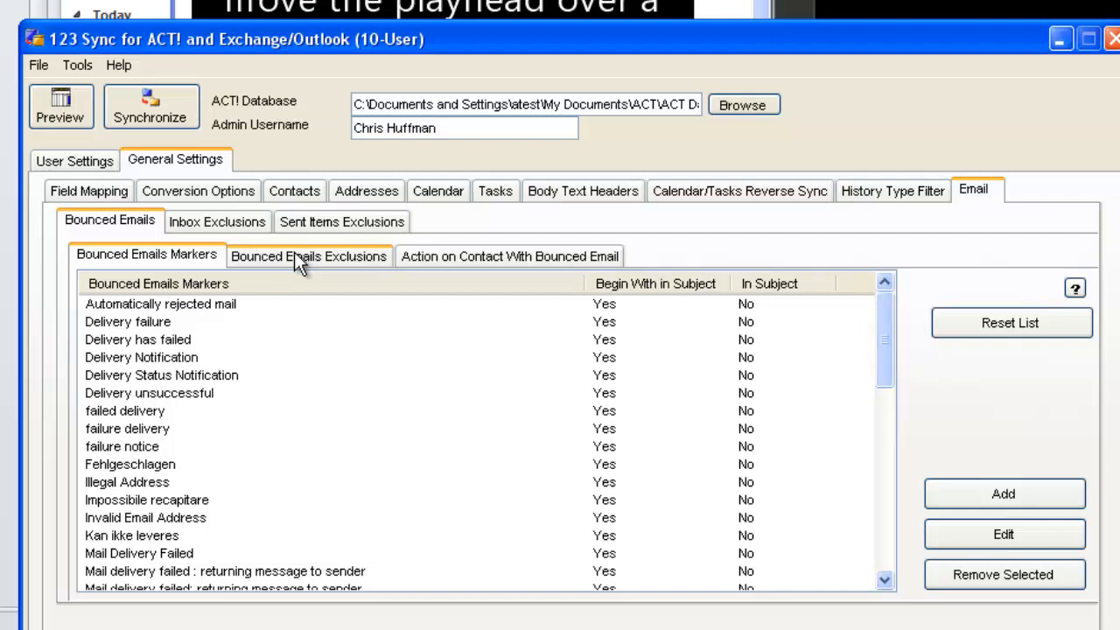
pyautogui.click(249, 226)
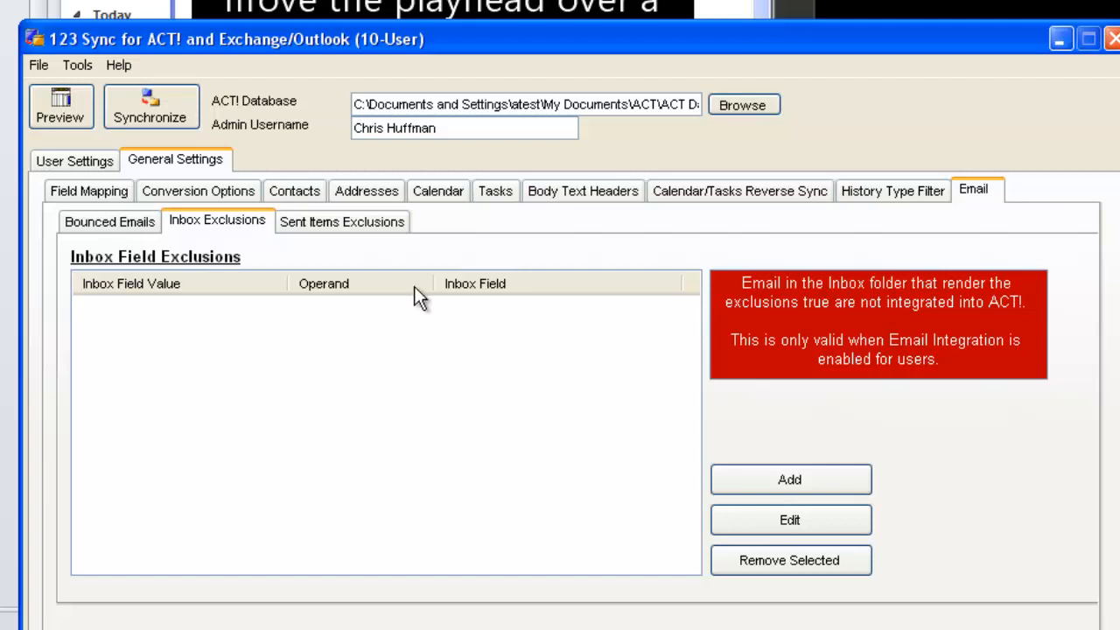
pyautogui.click(377, 229)
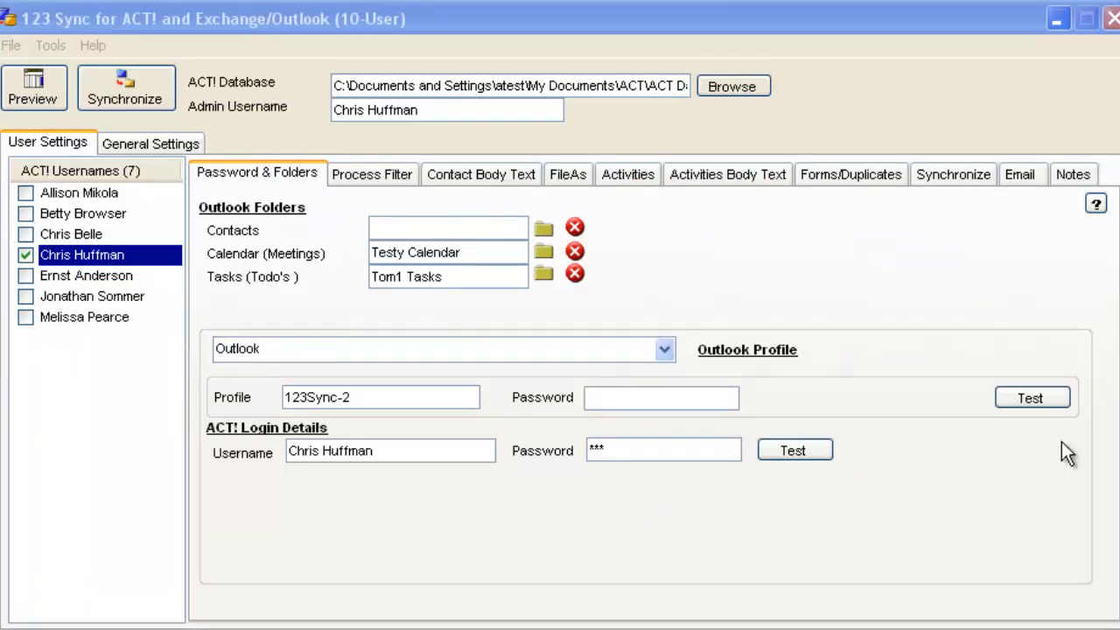
# Clear the selected user's Outlook Calendar and Tasks folder settings, confirming both removals.
pyautogui.click(576, 251)
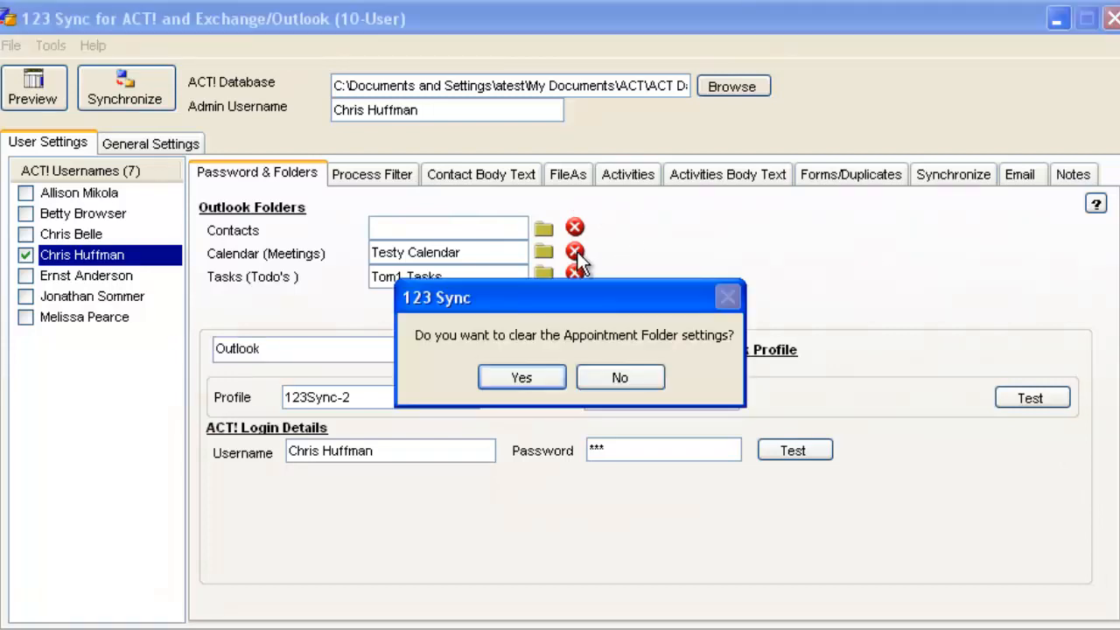
pyautogui.click(543, 379)
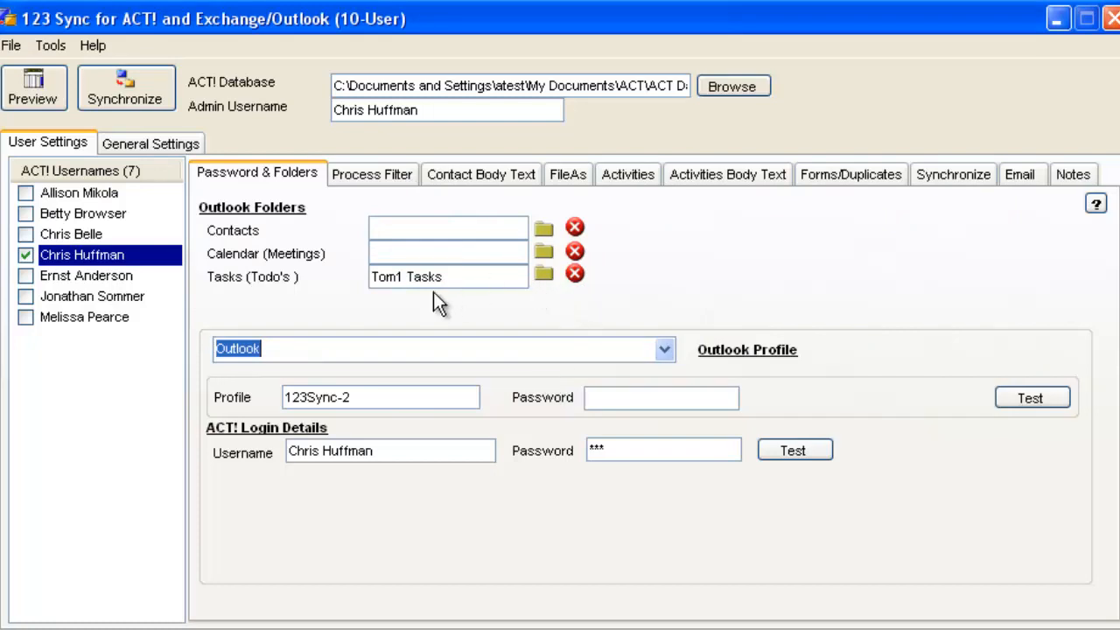
pyautogui.click(574, 275)
pyautogui.click(523, 377)
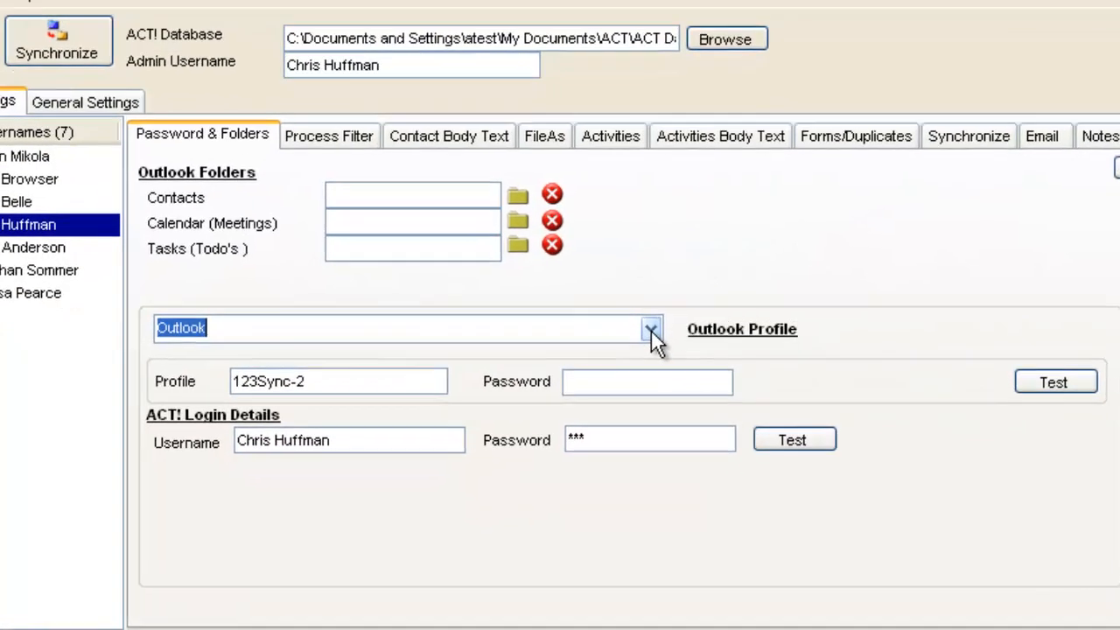
# Switch the user's connection type to Office 365 and assign the mailbox's Contacts folder for contacts.
pyautogui.click(665, 352)
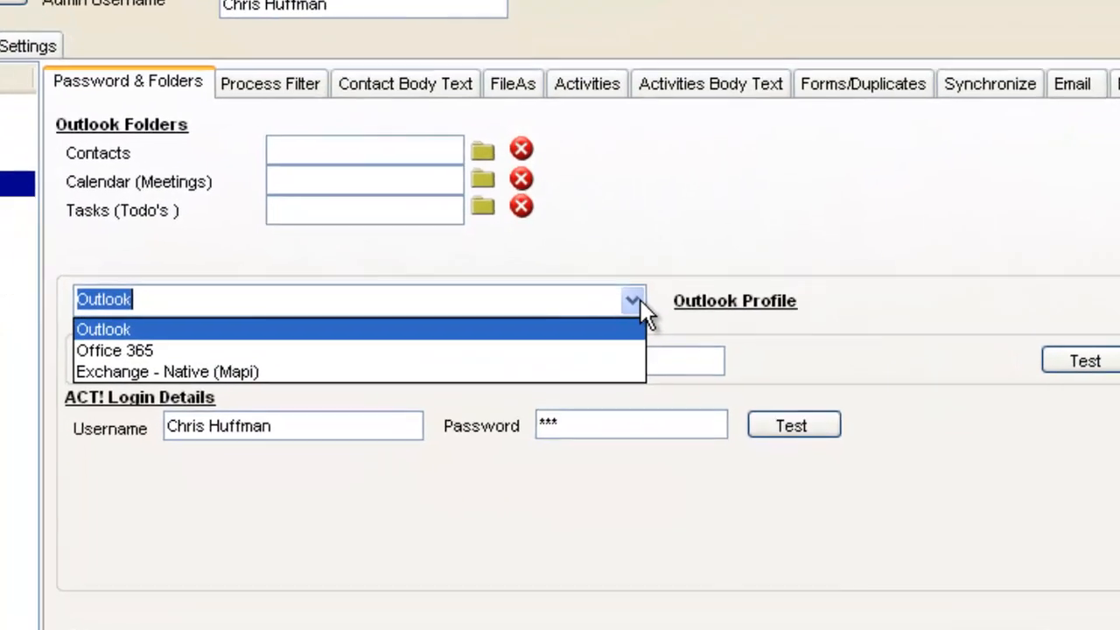
pyautogui.click(549, 343)
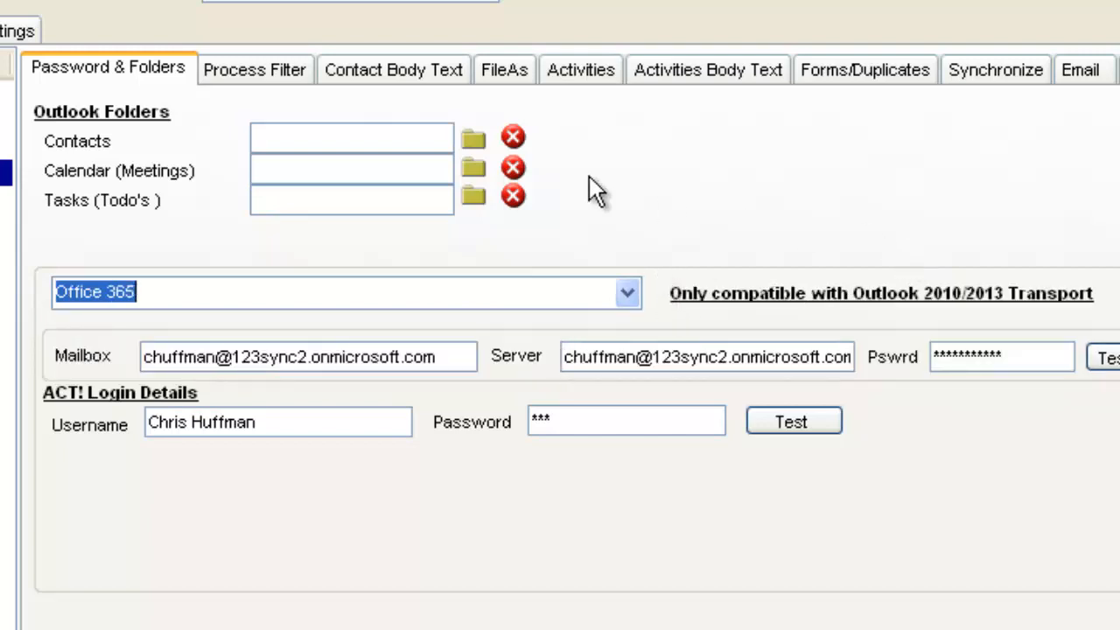
pyautogui.click(470, 140)
pyautogui.click(470, 140)
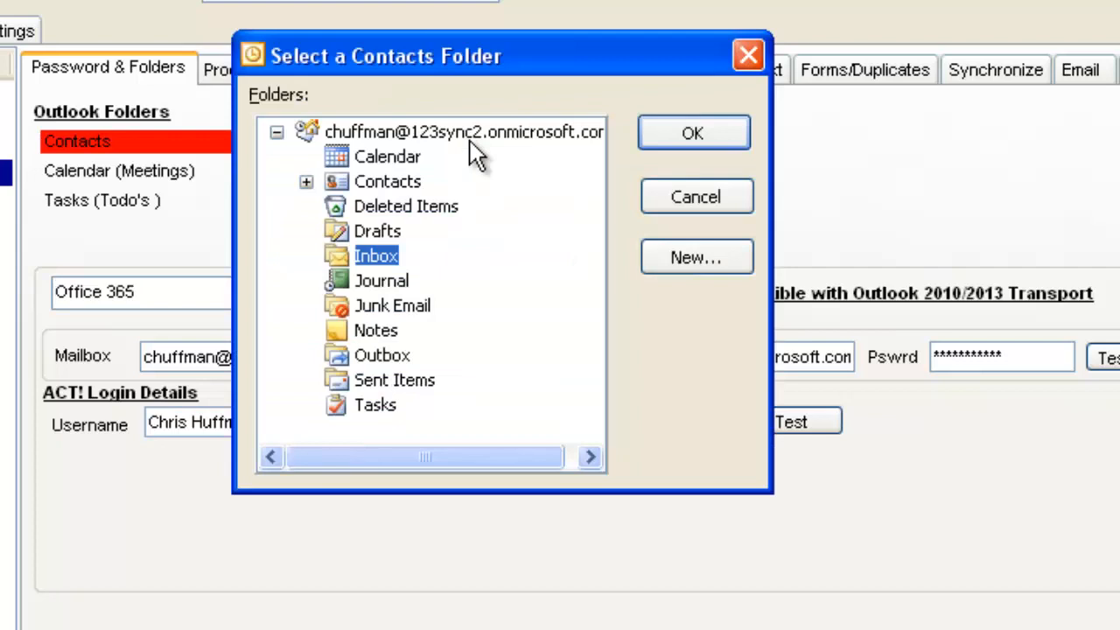
pyautogui.click(397, 182)
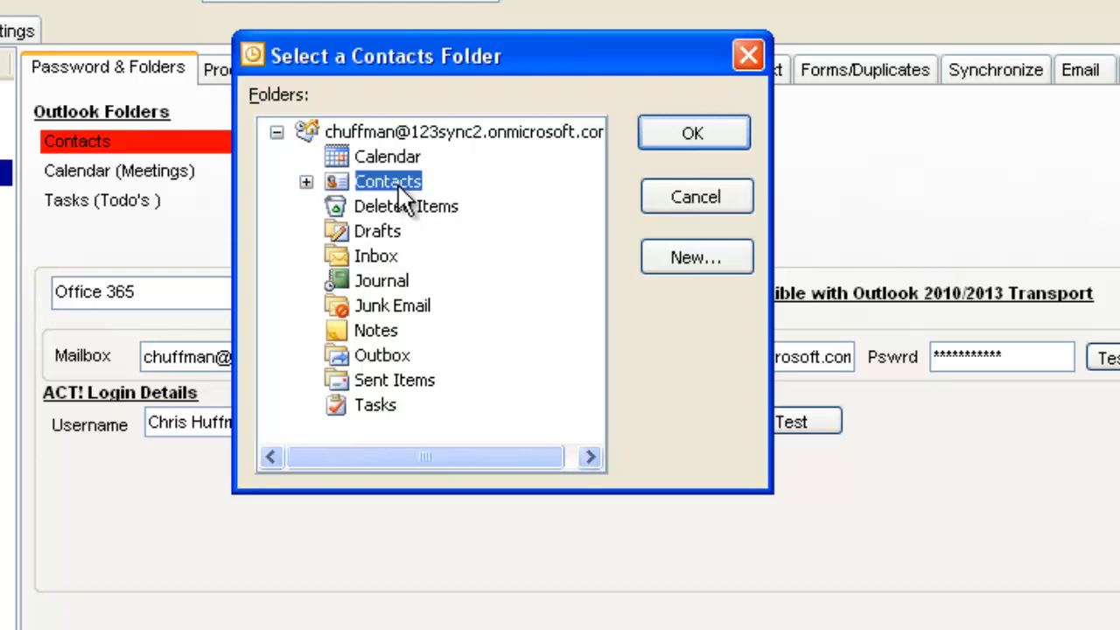
pyautogui.click(711, 132)
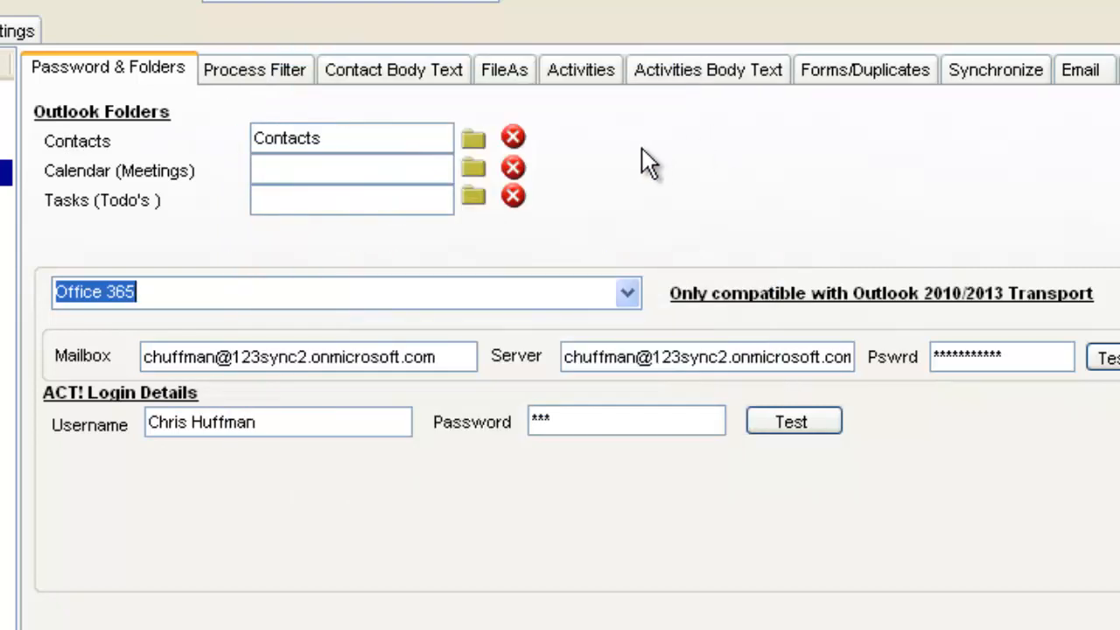
# Assign the Office 365 mailbox's Calendar folder for meetings and its Tasks folder for to-dos.
pyautogui.click(472, 168)
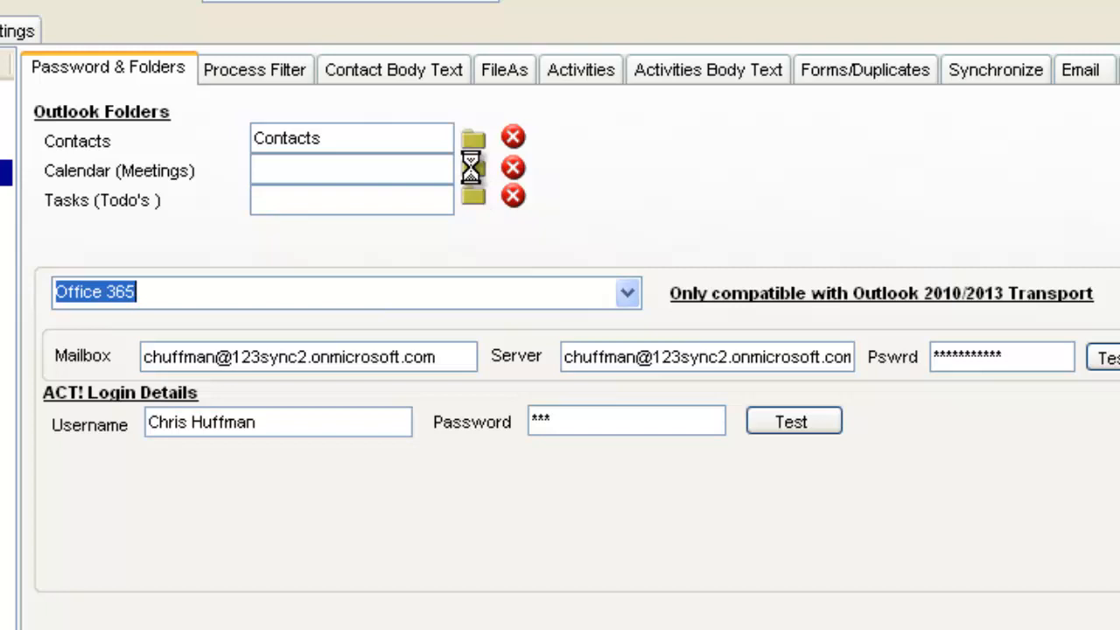
pyautogui.click(472, 171)
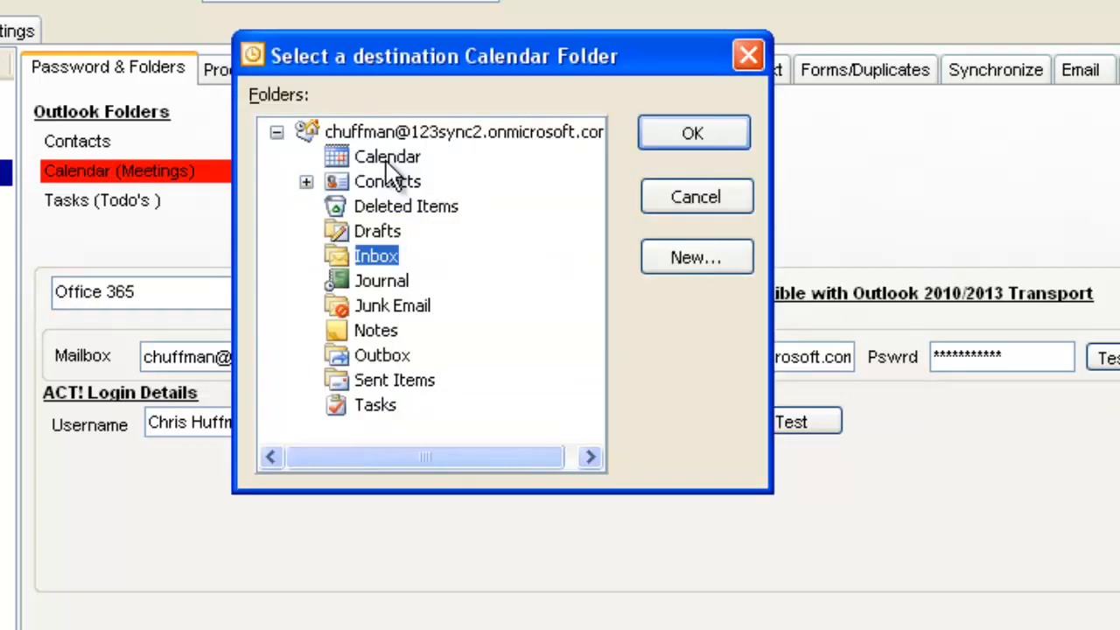
pyautogui.click(389, 158)
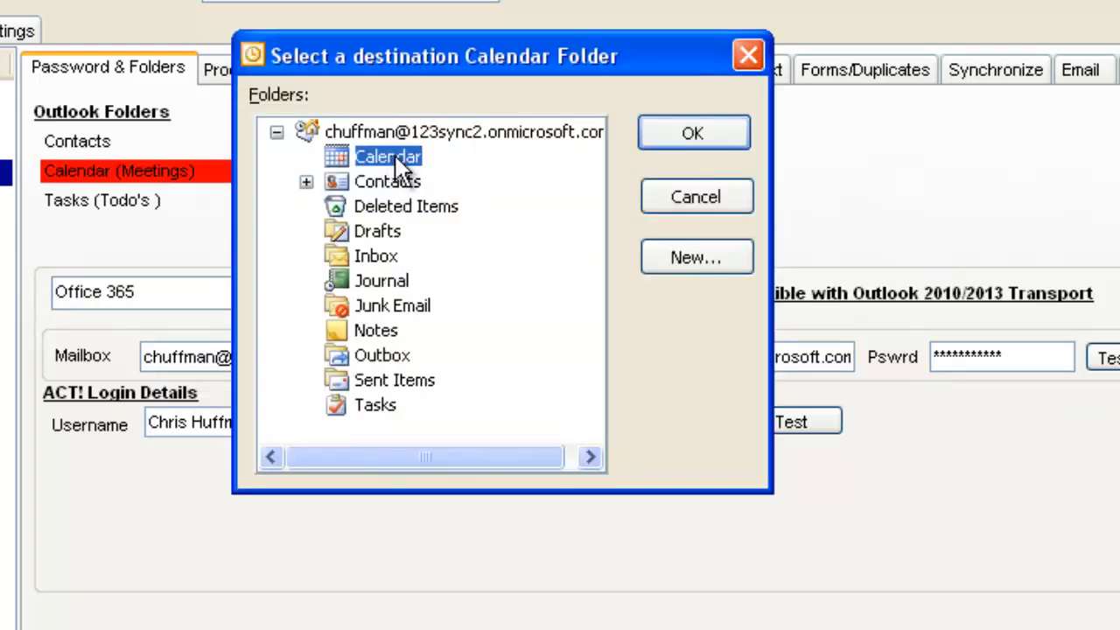
pyautogui.click(706, 145)
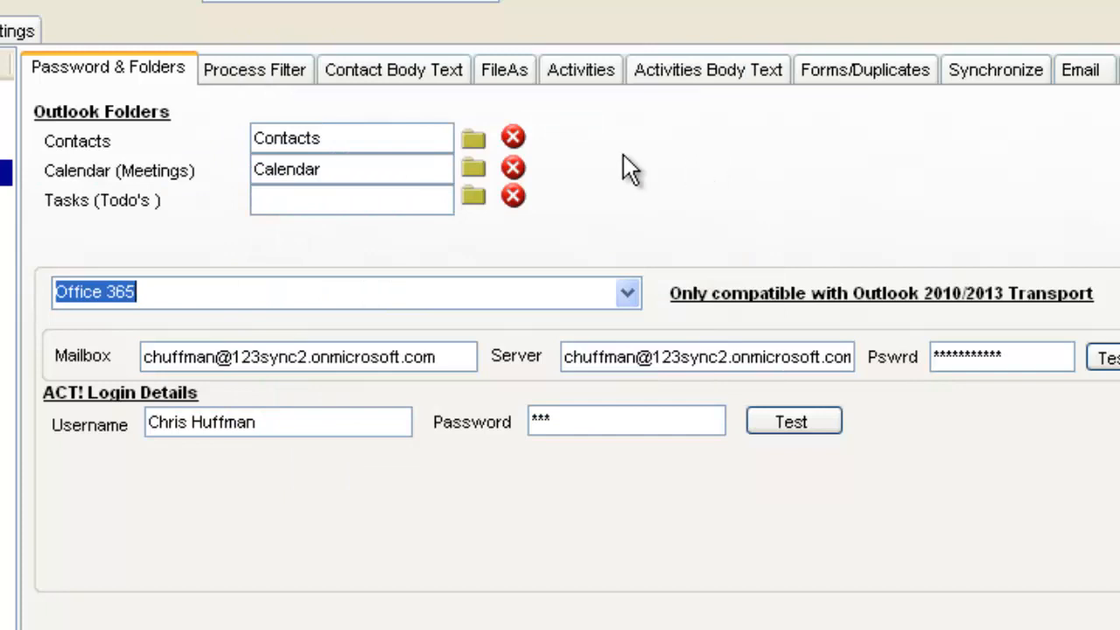
pyautogui.click(471, 194)
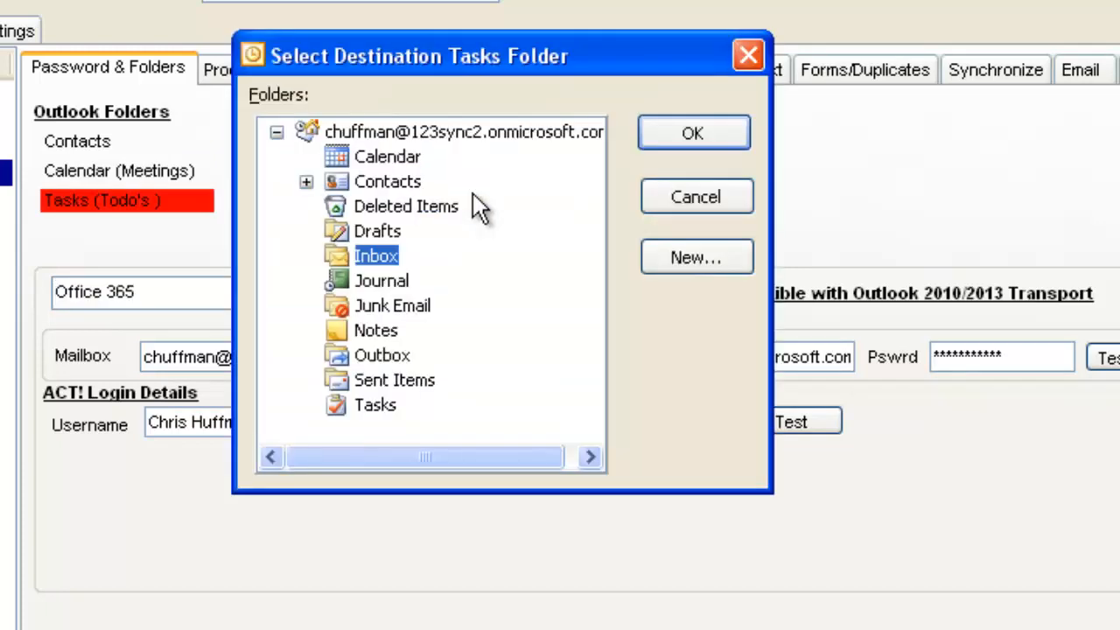
pyautogui.click(378, 405)
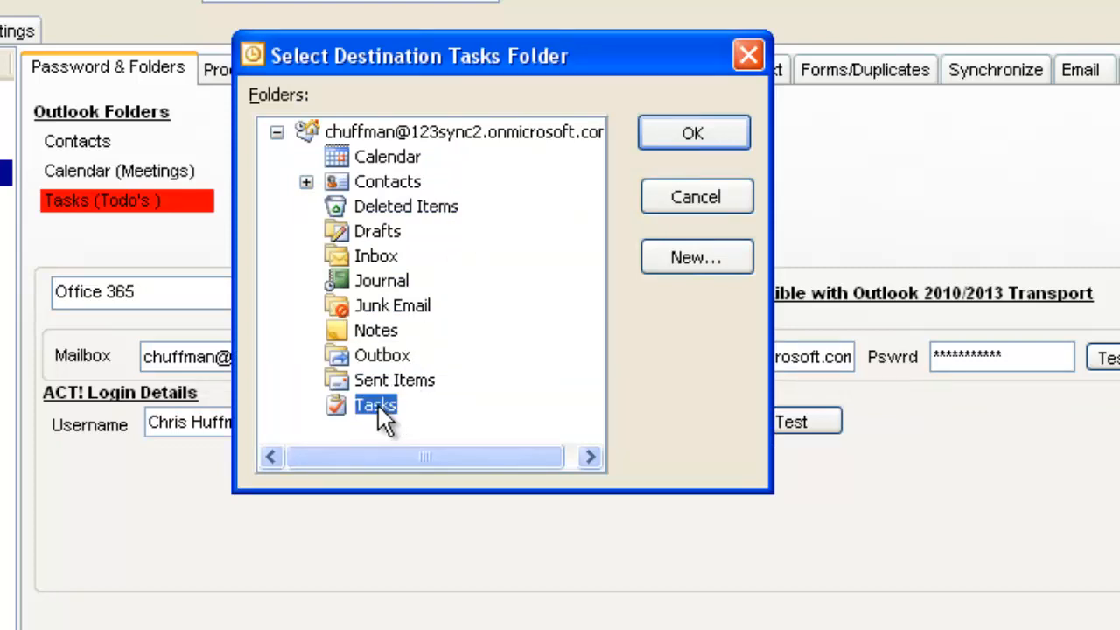
pyautogui.click(695, 133)
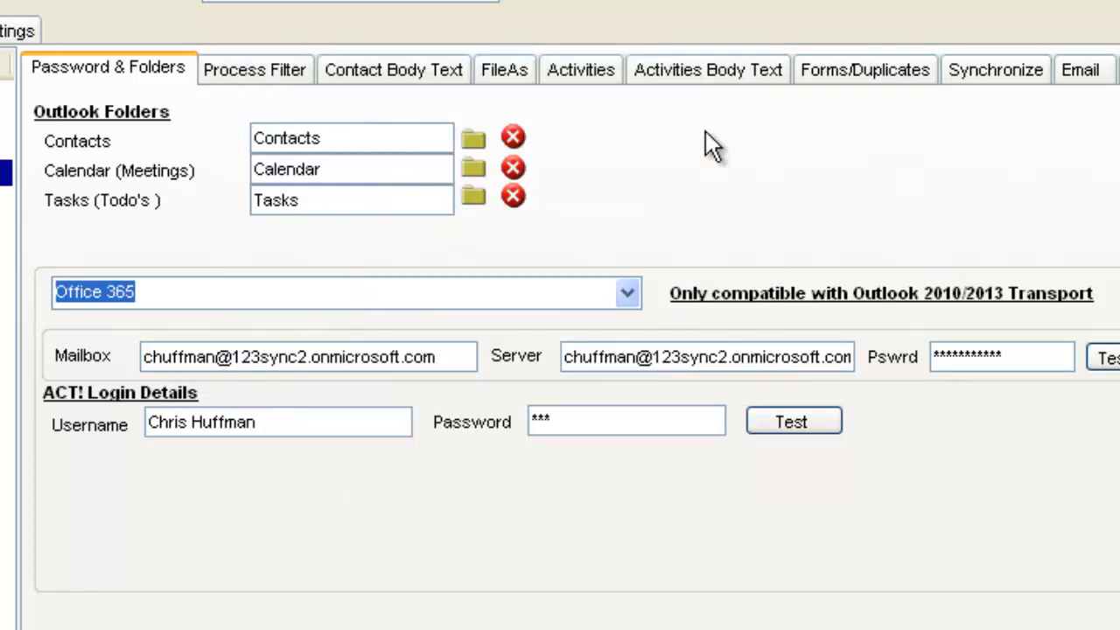